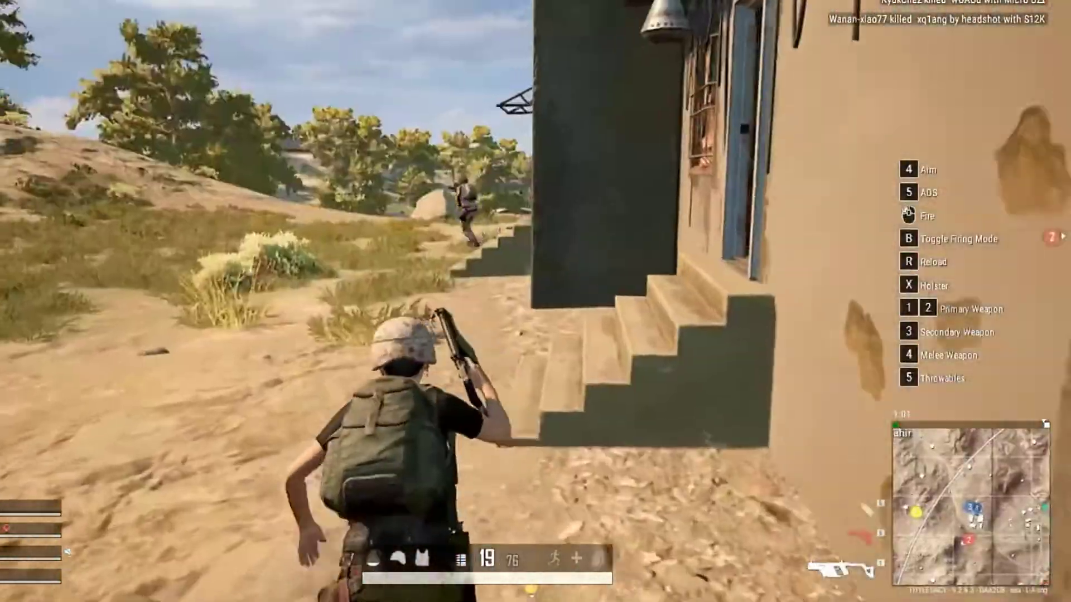
right_click(487, 280)
left_click(487, 280)
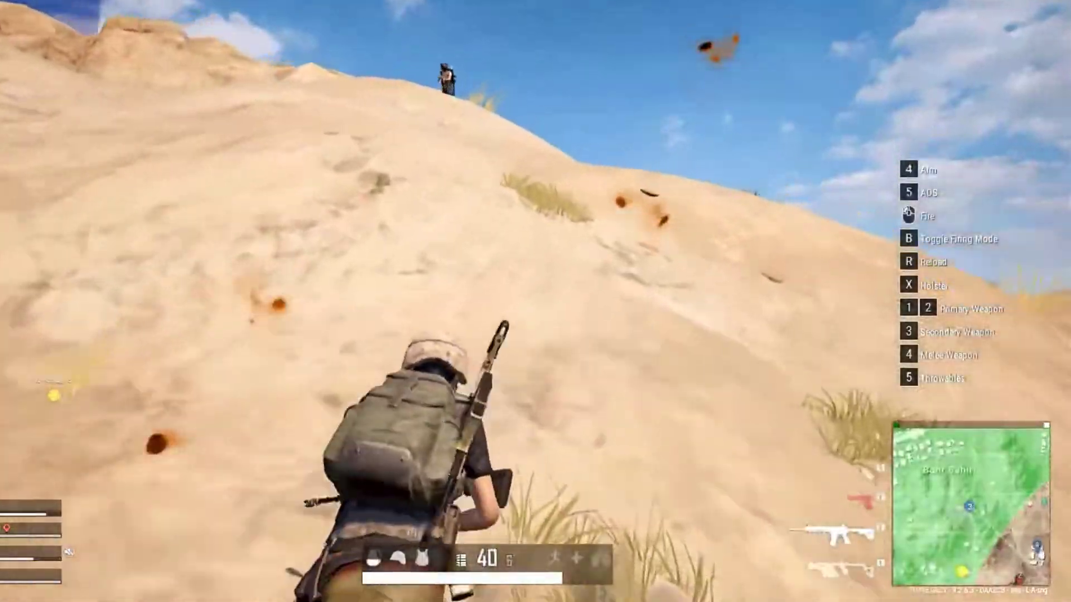
right_click(487, 280)
left_click(487, 280)
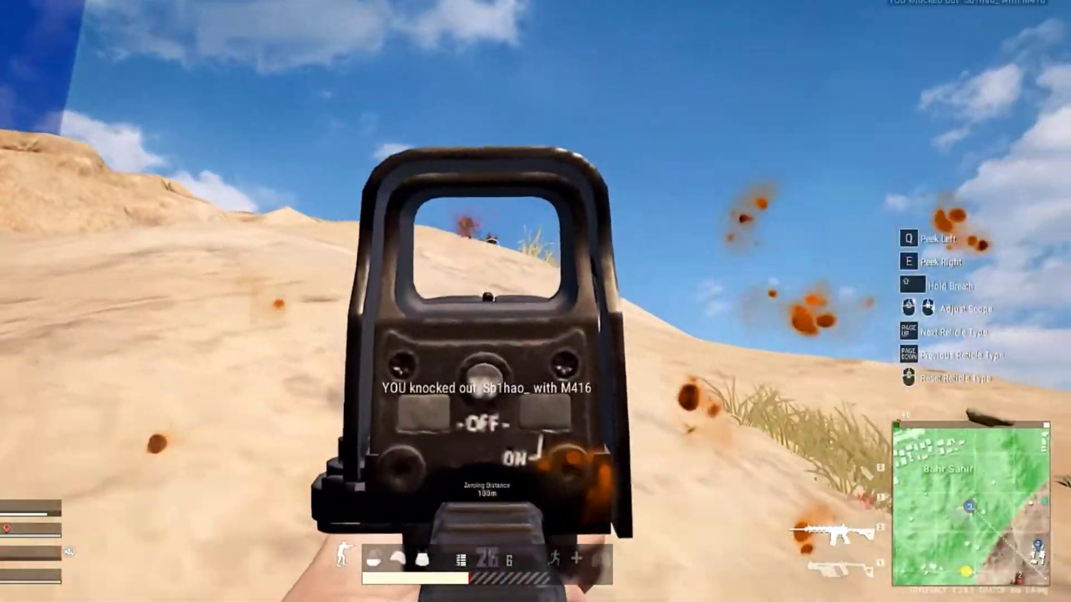
left_click(487, 280)
right_click(487, 280)
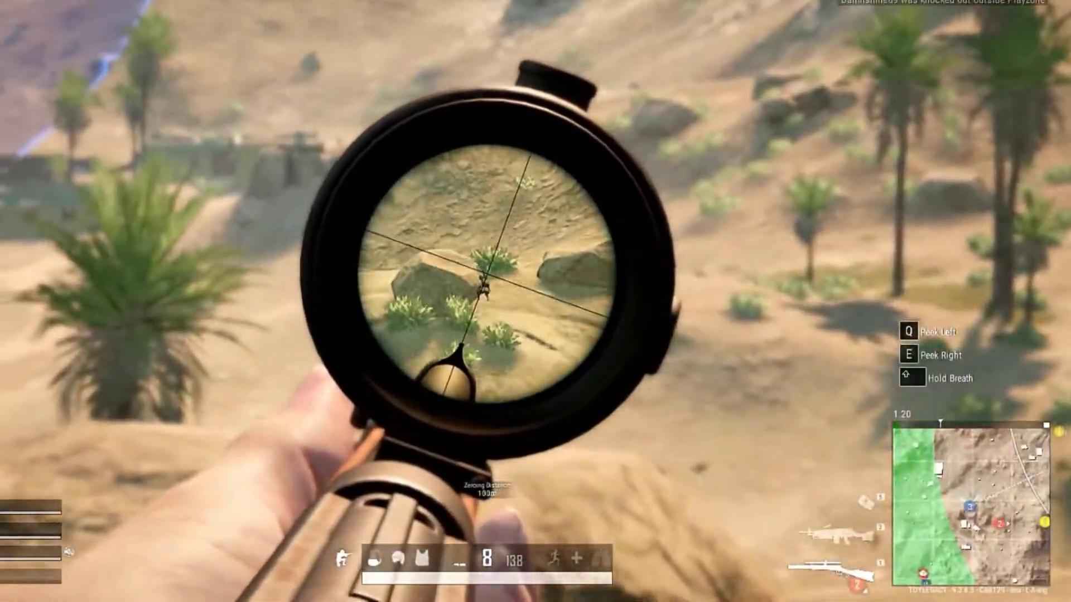
left_click(487, 280)
right_click(487, 280)
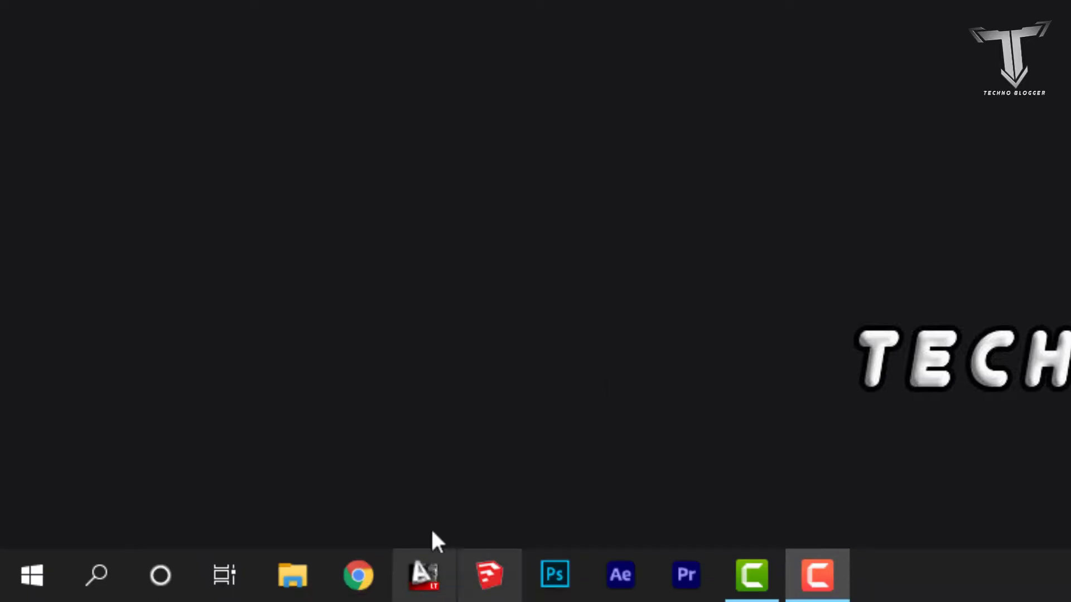
Open Google Chrome and search Google for "msi afterburner download"
left_click(373, 583)
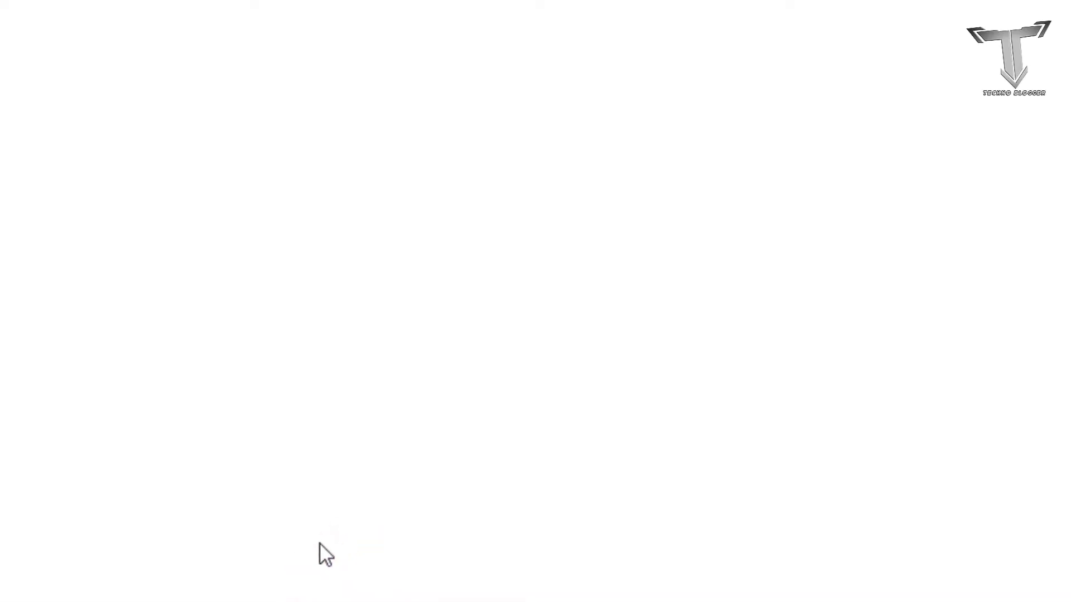
left_click(552, 132)
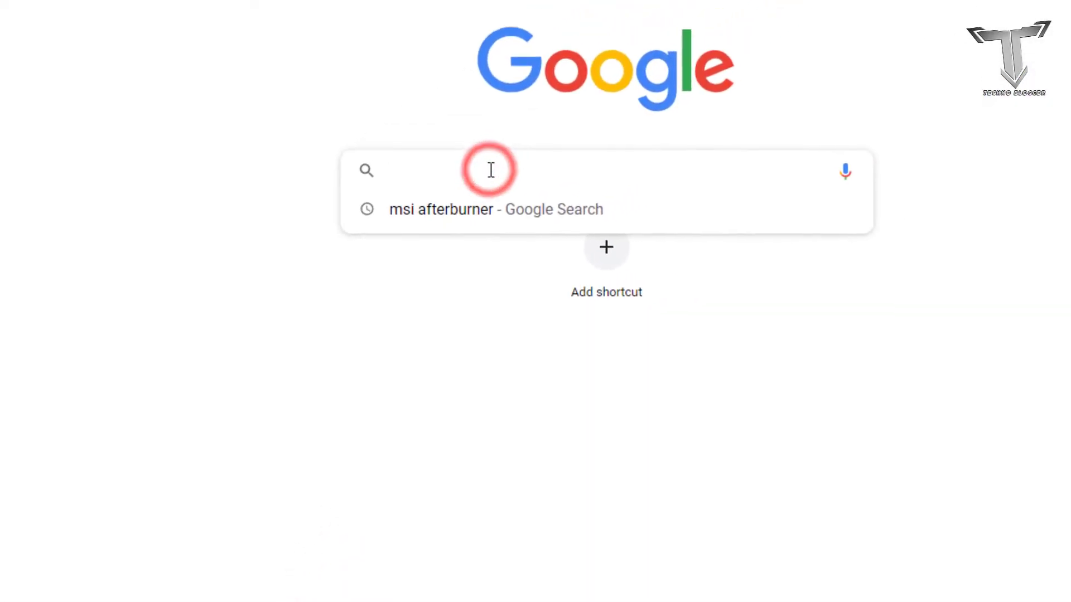
key("Down")
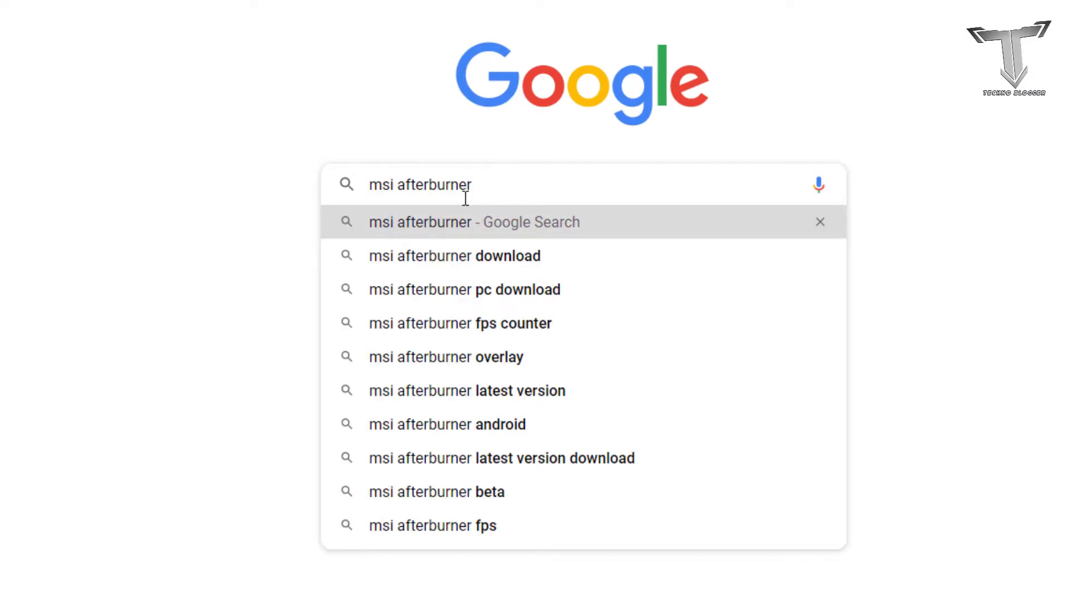
type("download")
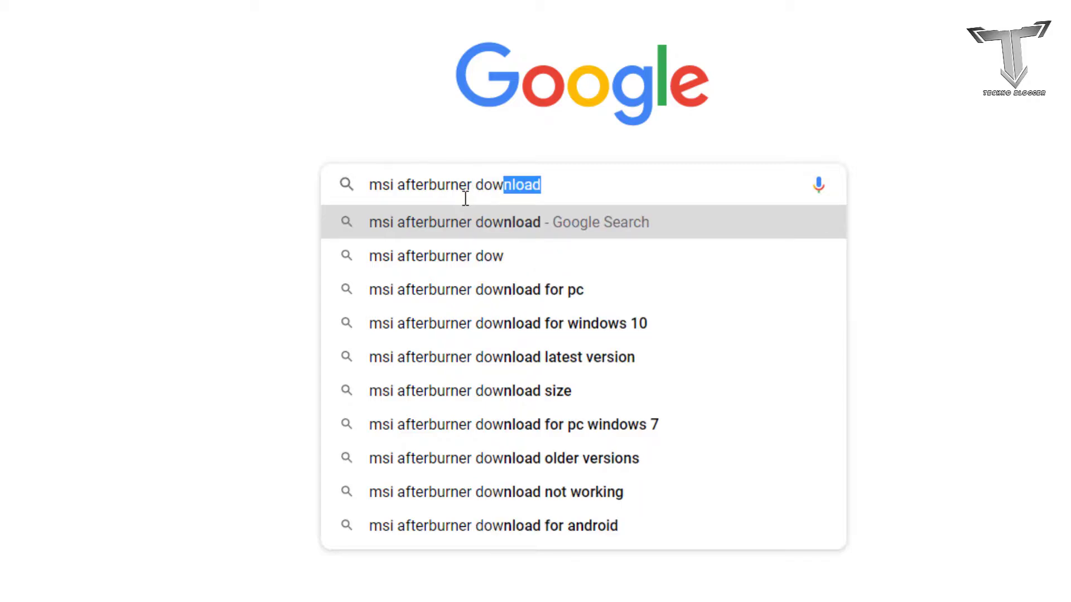
key("Return")
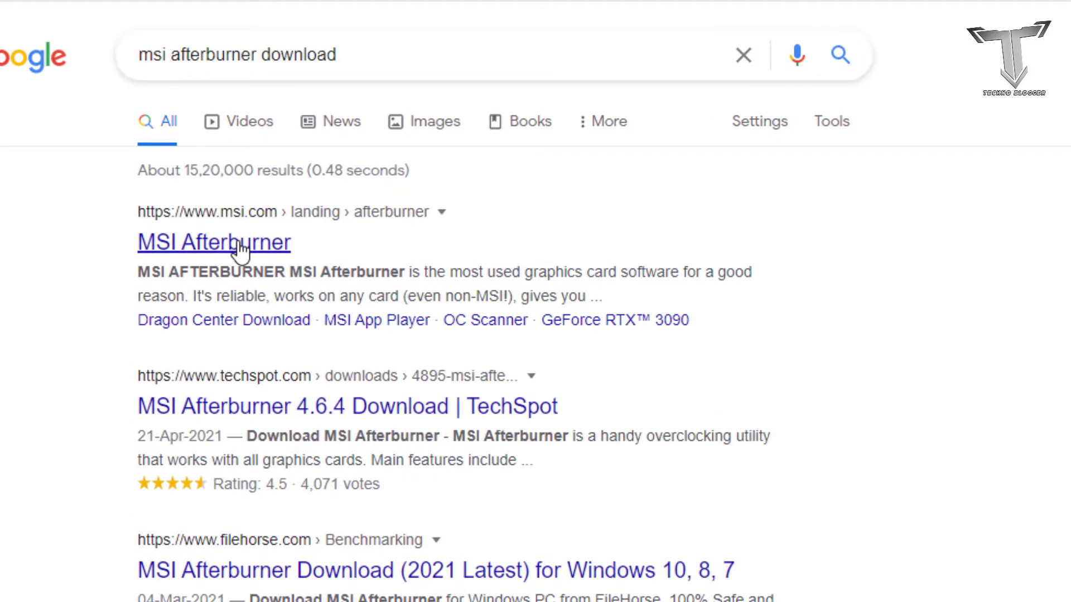
Open the official msi.com MSI Afterburner page from the search results and download Afterburner
left_click(240, 246)
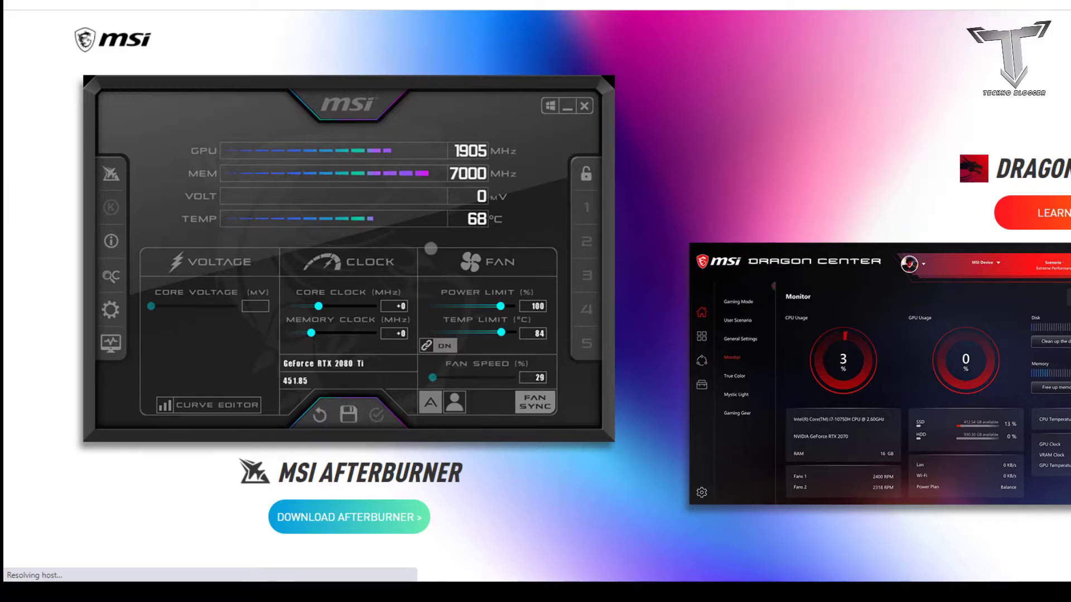
scroll(431, 249, "down", 1)
scroll(431, 248, "down", 1)
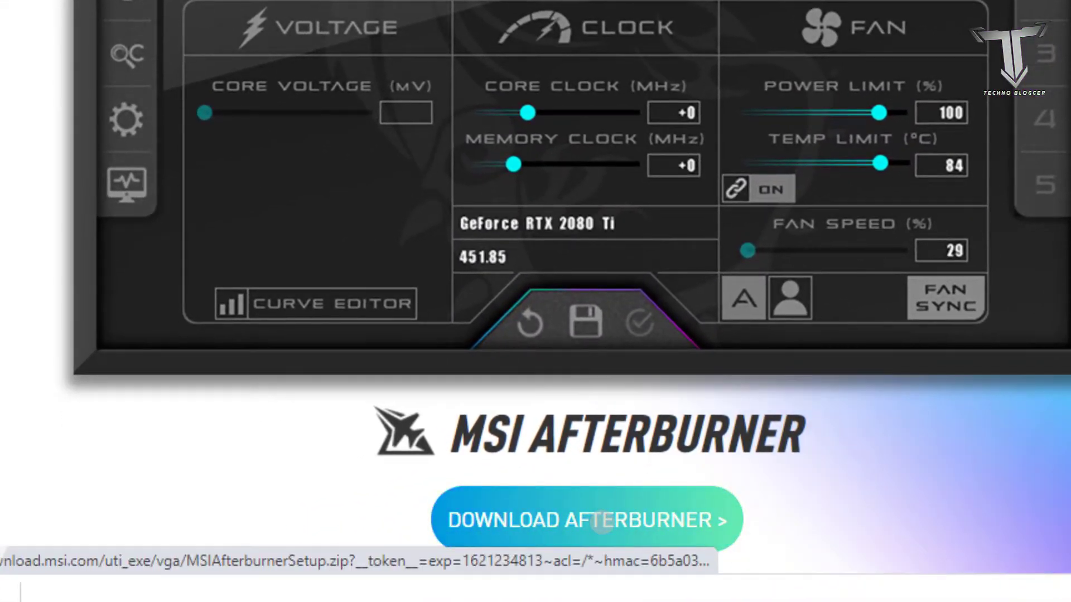
left_click(601, 521)
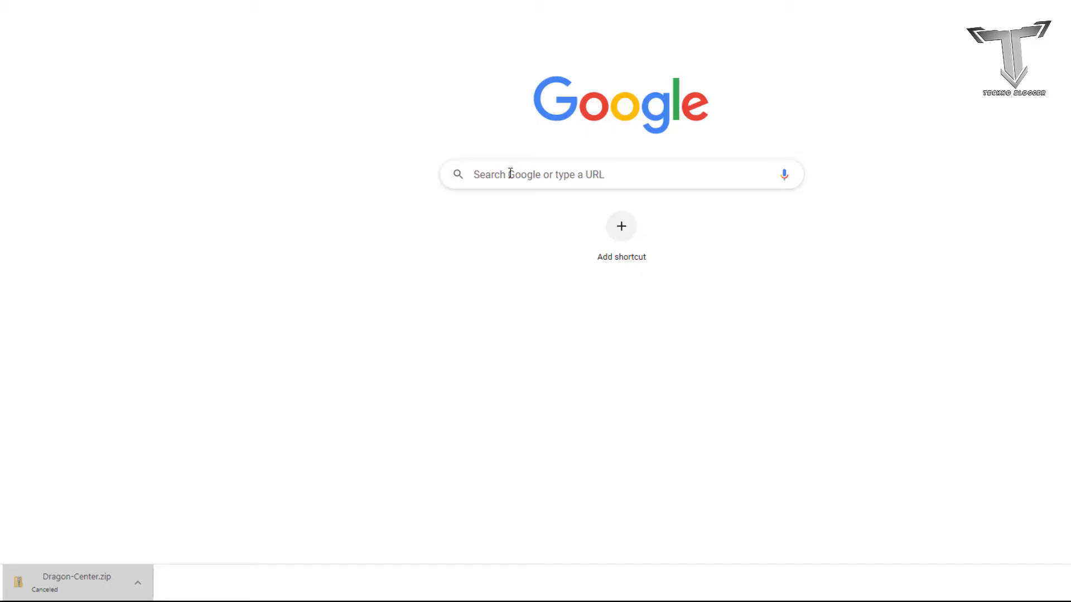
Search Google for "msi afterburner kombustor" and open the Geeks3D MSI Kombustor downloads page
left_click(511, 173)
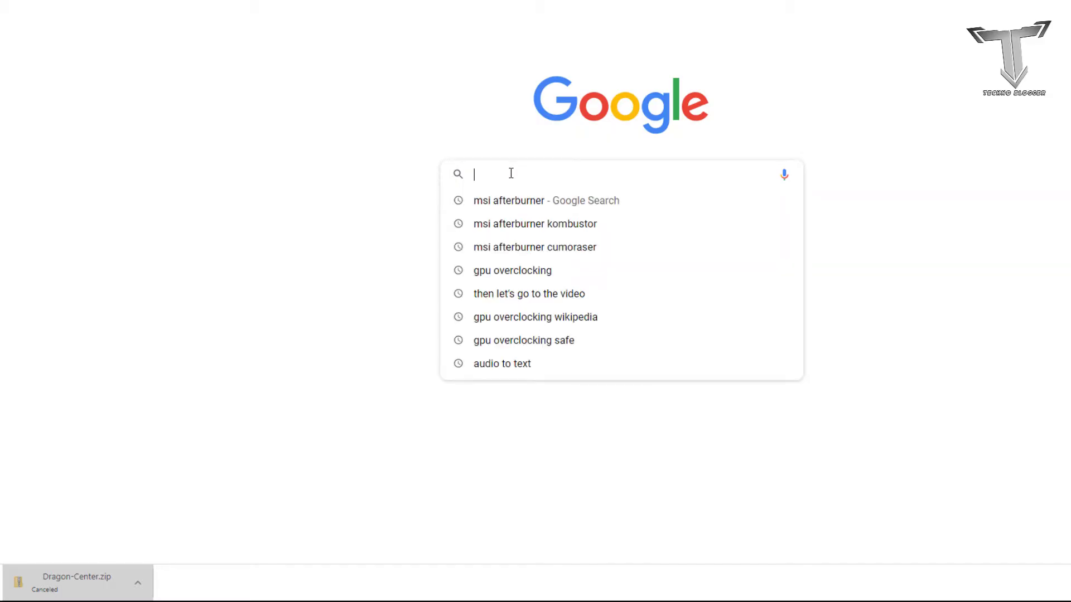
type("msi afterburner kombustor")
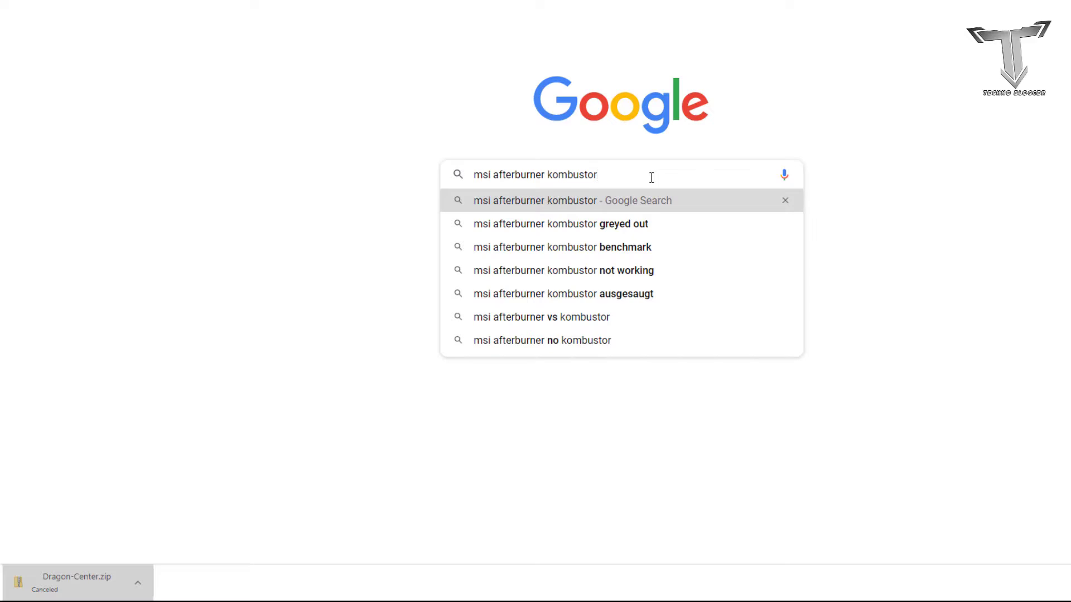
key("Return")
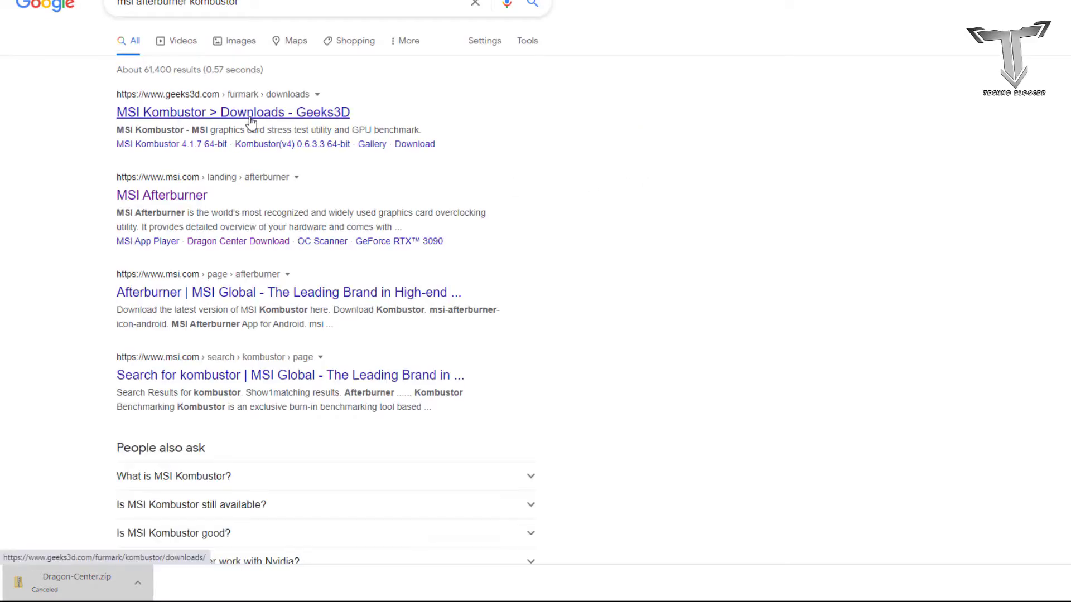
left_click(251, 118)
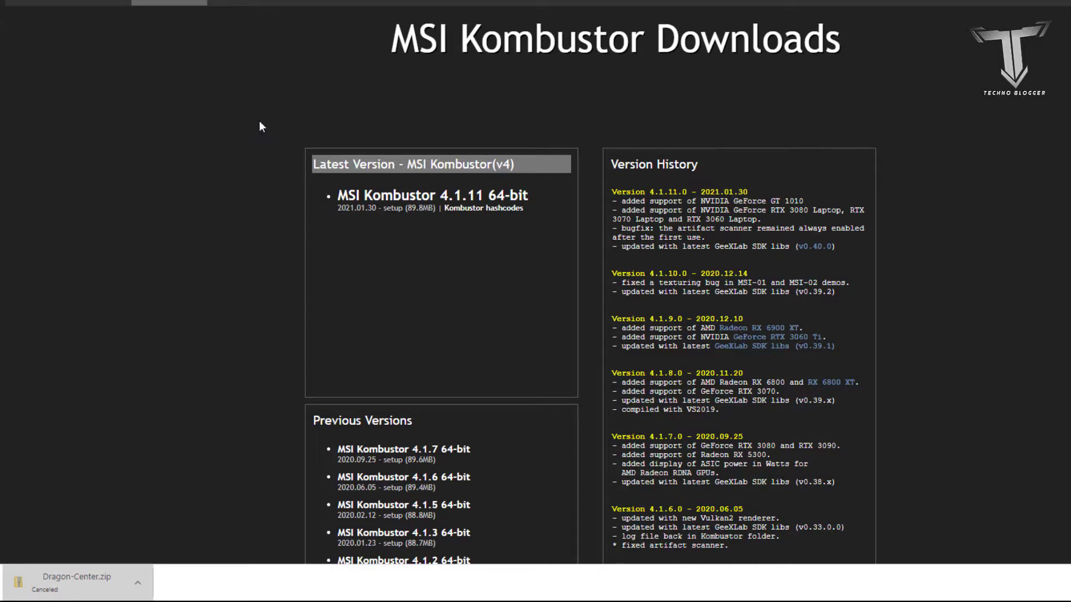
Download MSI Kombustor 4.1.7 64-bit from the previous versions, using the Geeks3D server
scroll(394, 366, "down", 1)
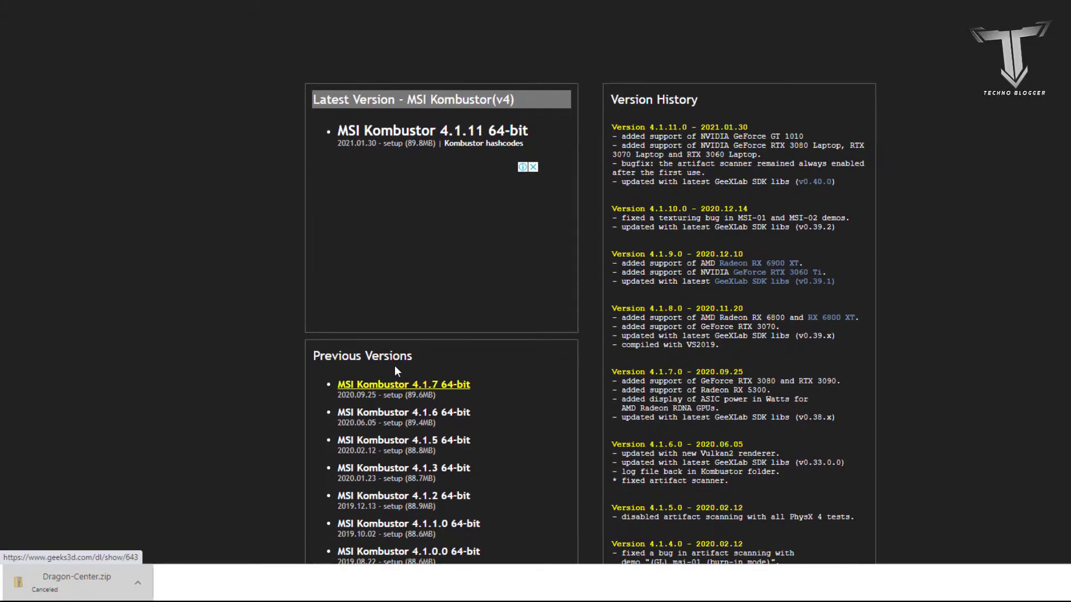
scroll(338, 402, "down", 1)
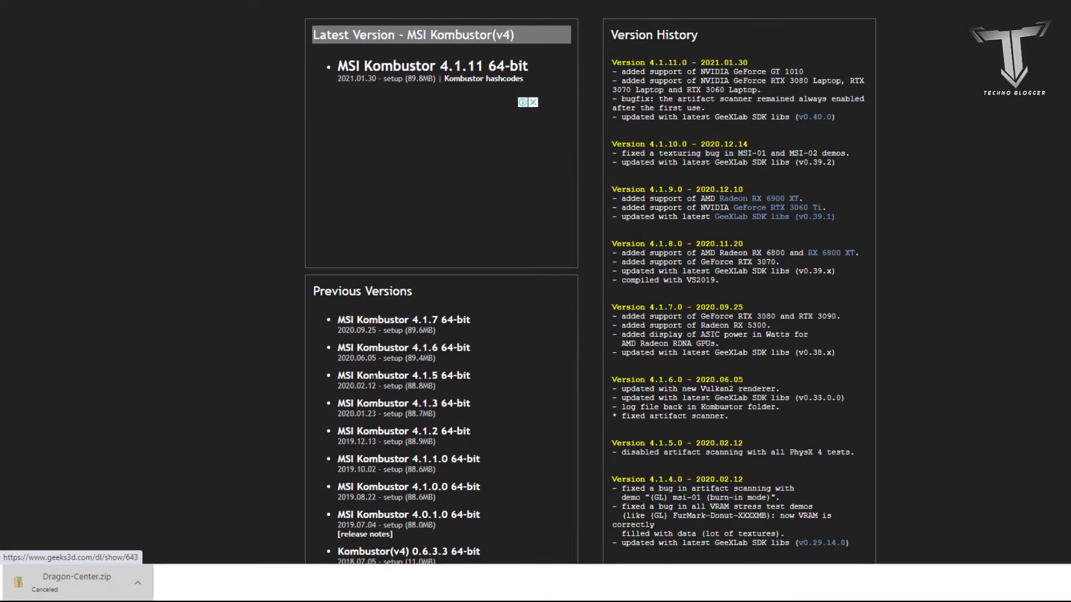
left_click(408, 322)
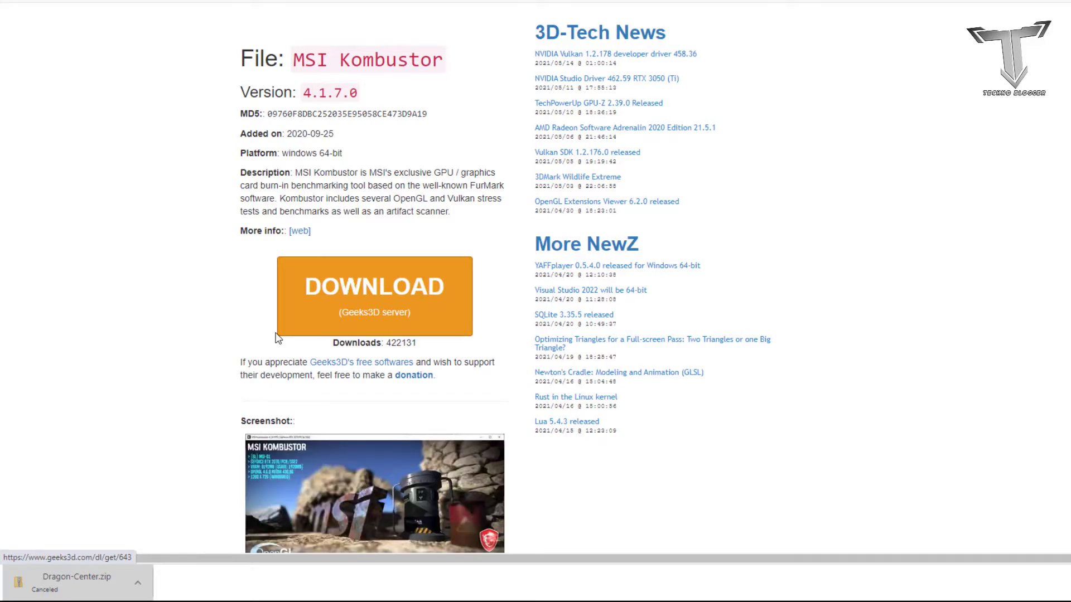
left_click(306, 334)
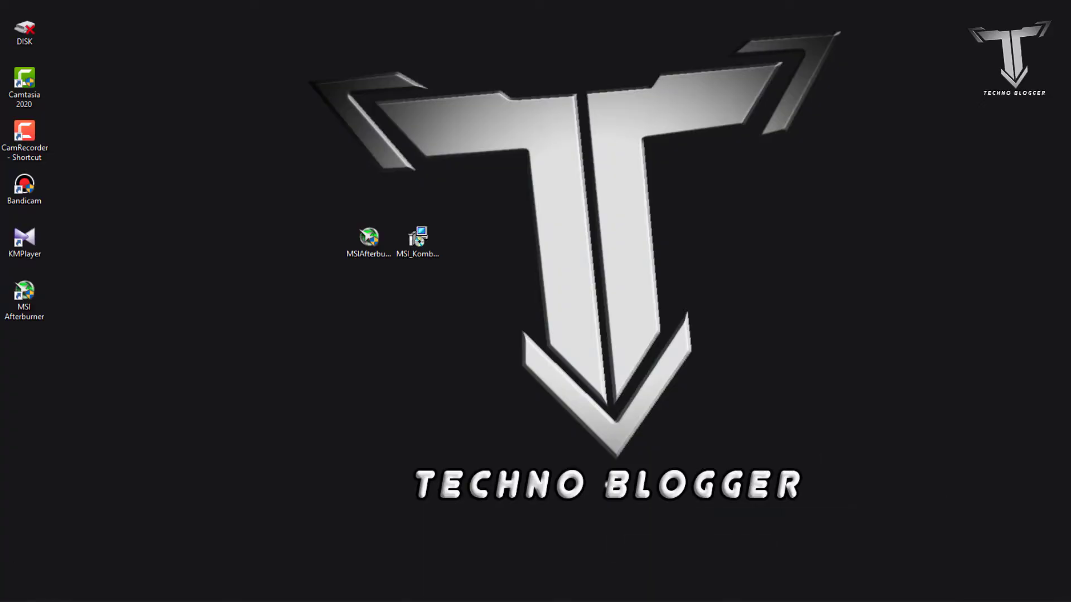
Run the MSI Afterburner installer from the desktop, accept the license agreement and install it with the default options
left_click(173, 589)
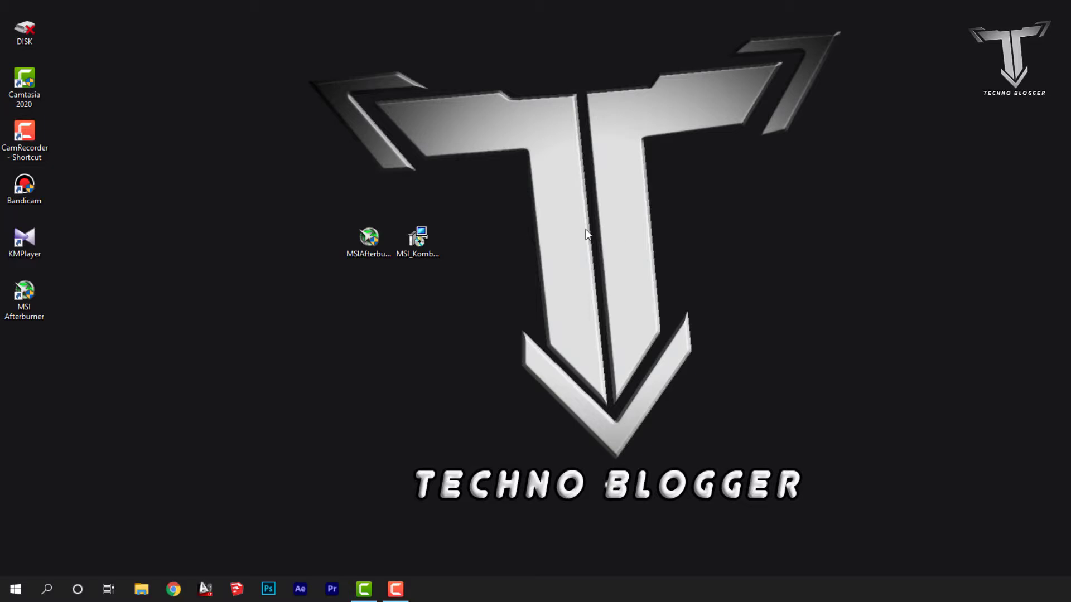
double_click(376, 238)
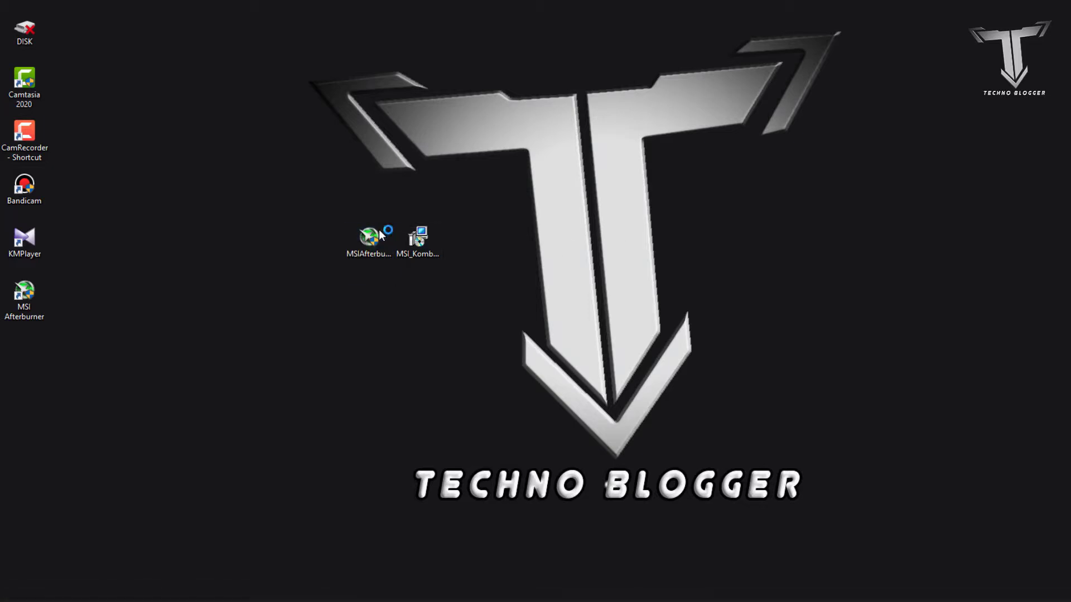
left_click(620, 288)
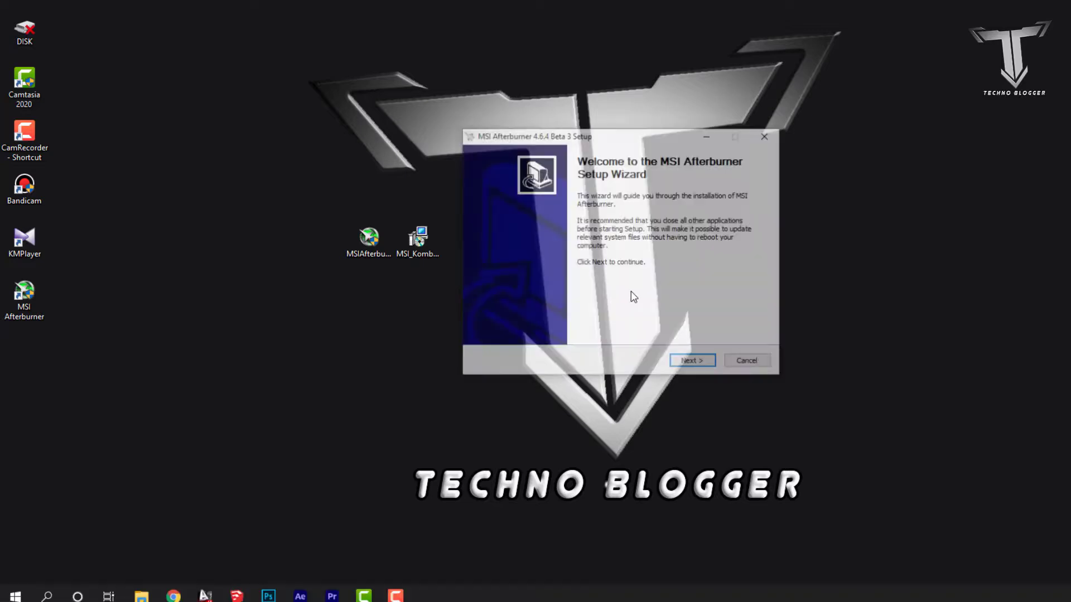
left_click(685, 362)
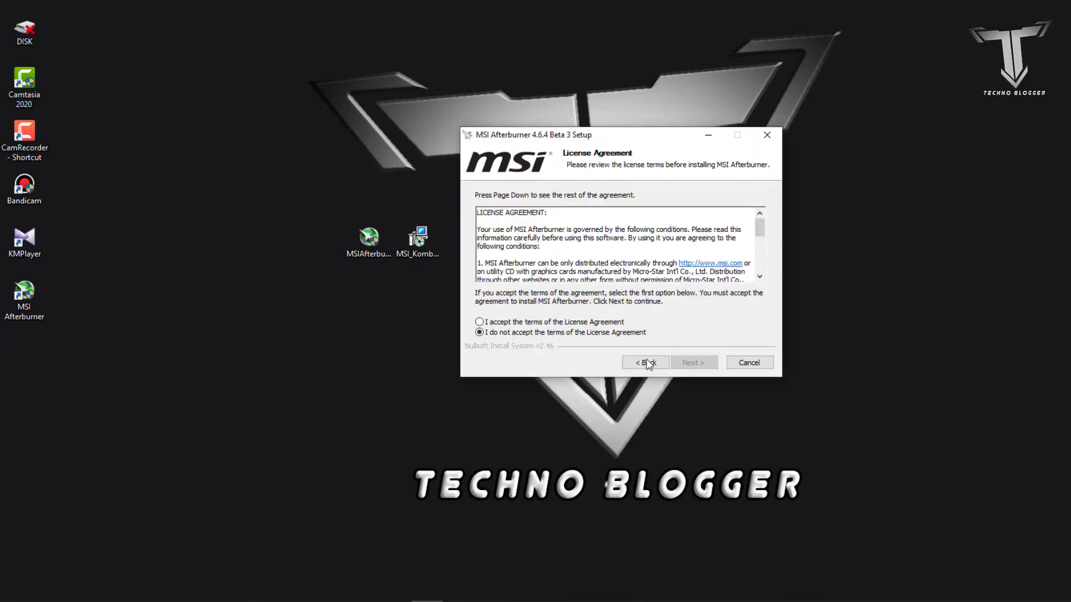
left_click(560, 324)
left_click(691, 363)
left_click(691, 364)
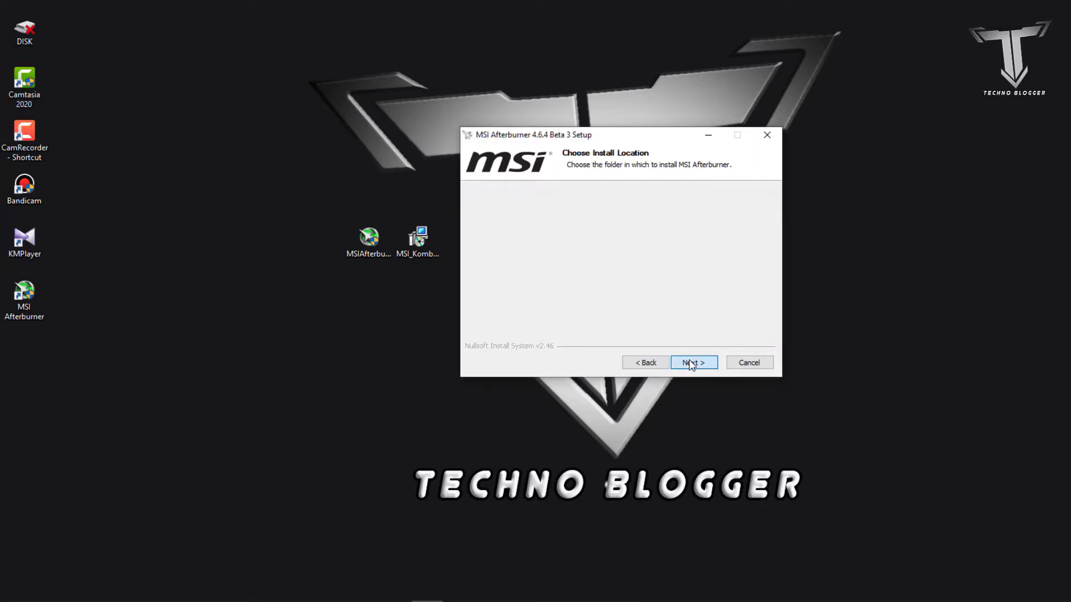
left_click(690, 364)
left_click(691, 364)
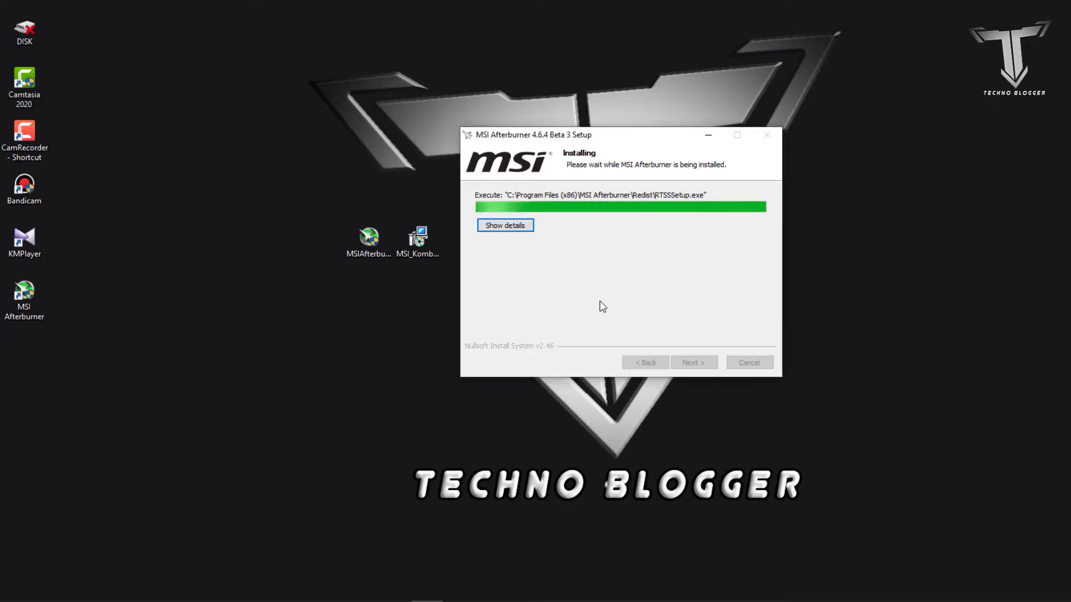
Install RivaTuner Statistics Server over the same existing version with its license accepted, finish the setup and close the Afterburner window
left_click(611, 290)
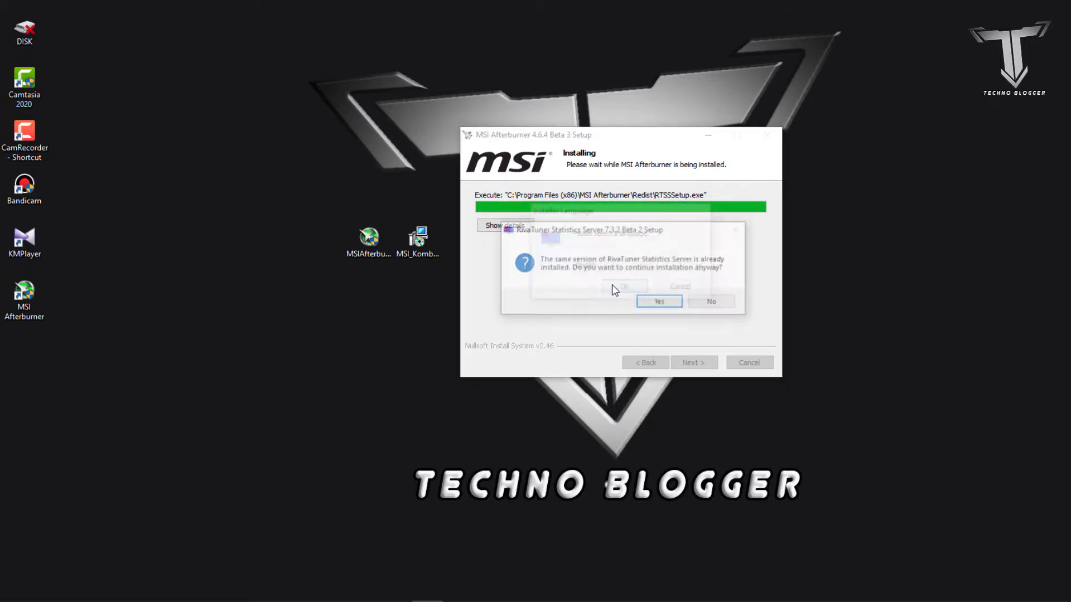
left_click(670, 304)
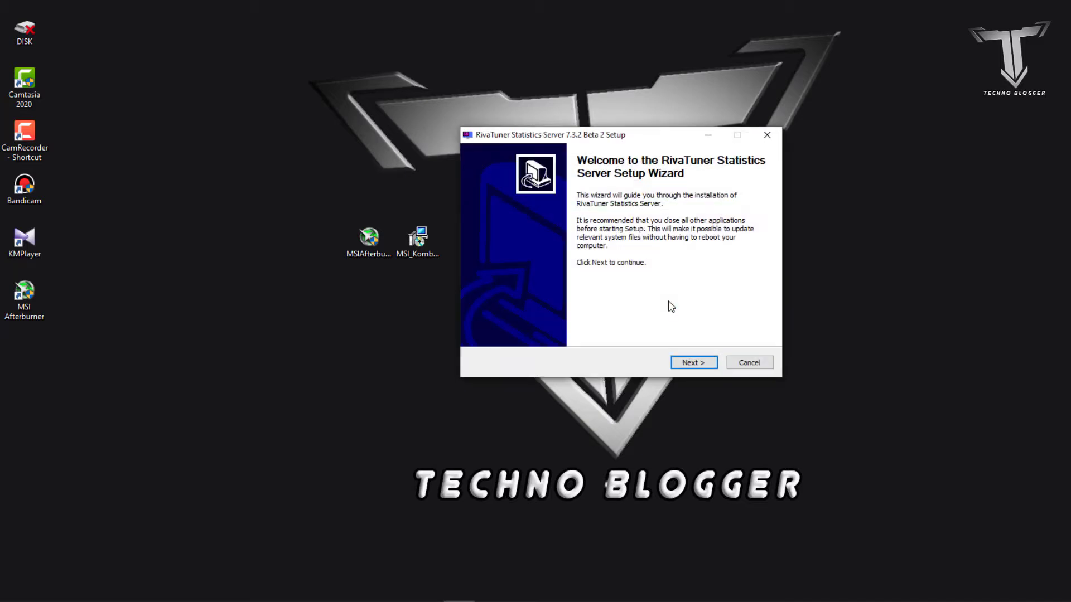
left_click(699, 368)
left_click(584, 323)
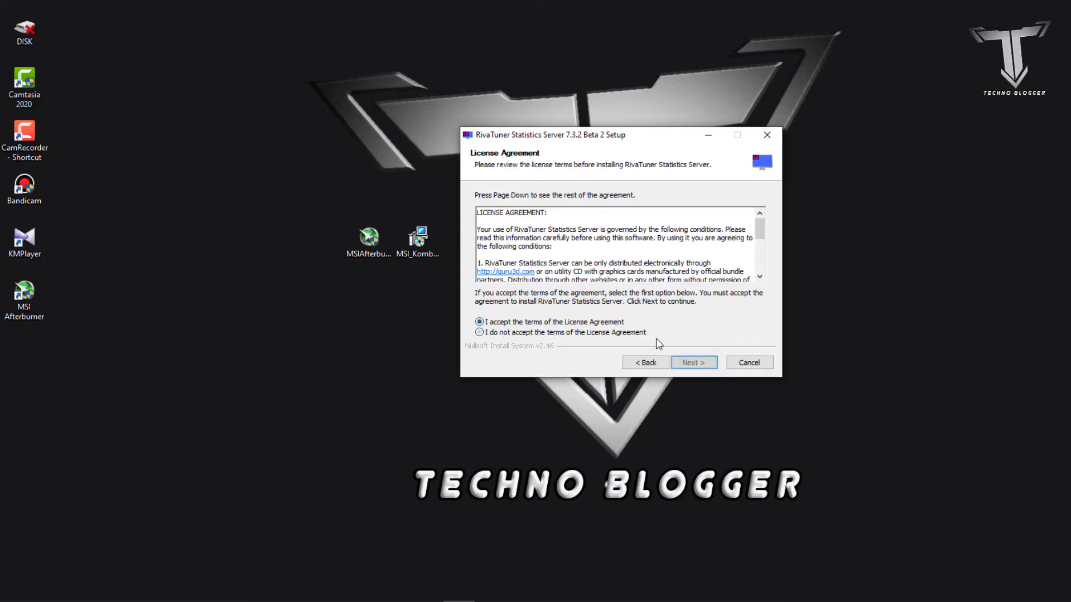
left_click(692, 365)
left_click(691, 363)
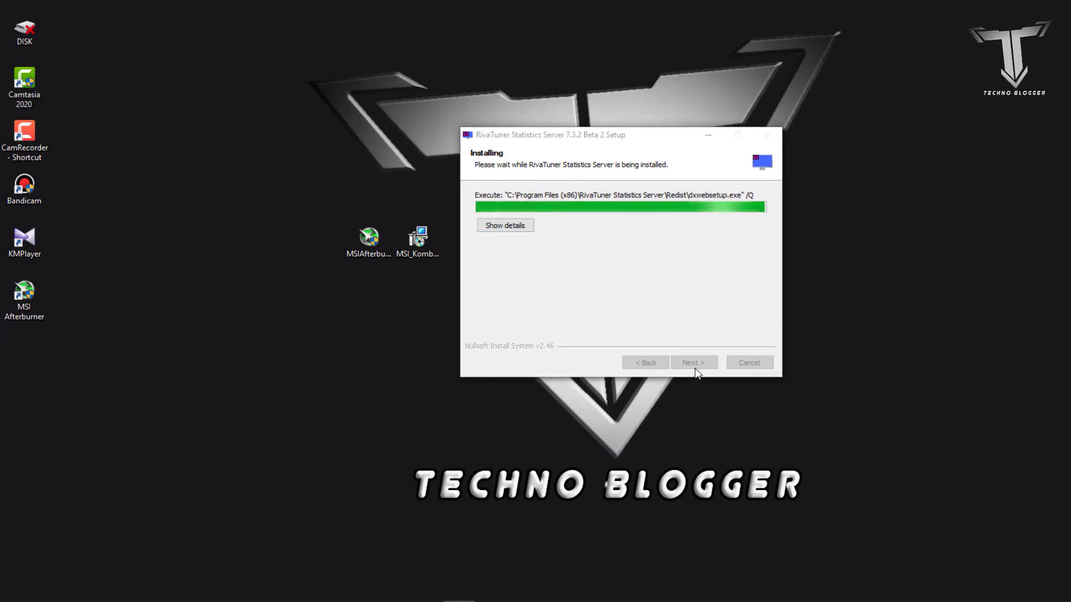
left_click(694, 364)
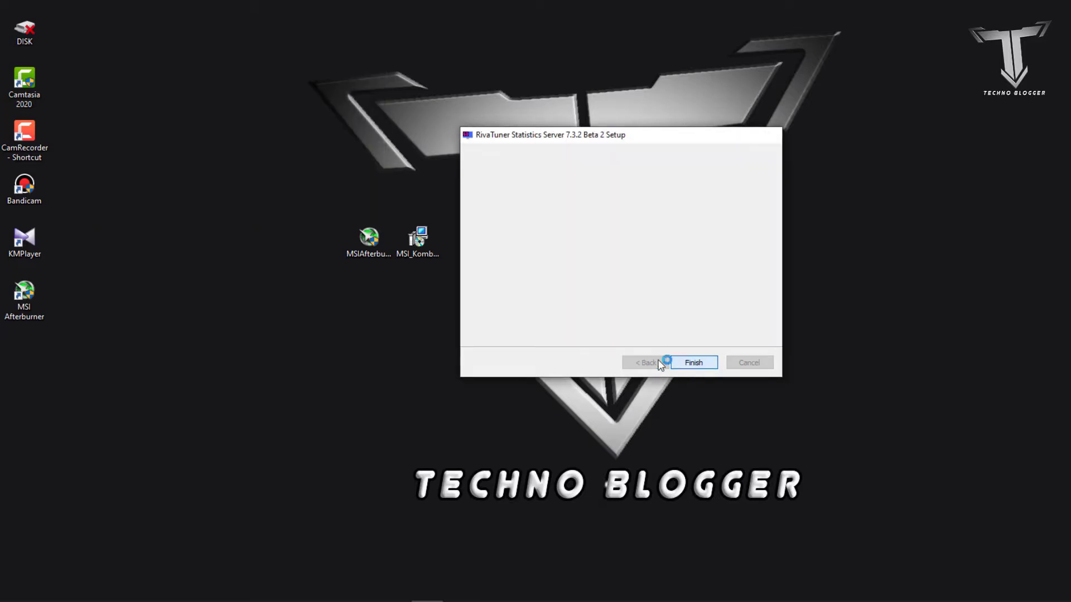
left_click(694, 363)
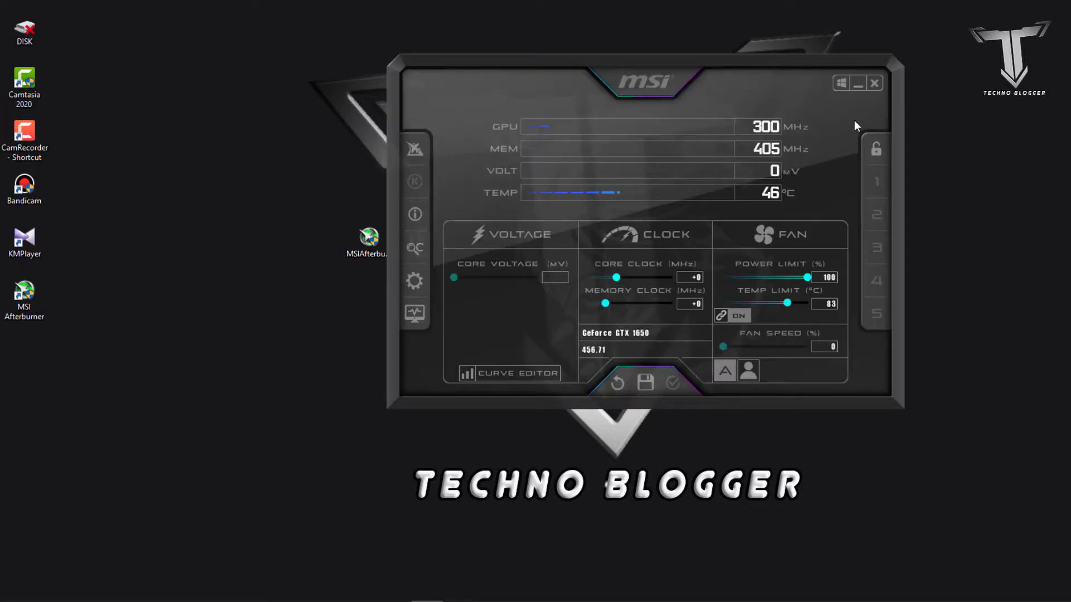
left_click(867, 82)
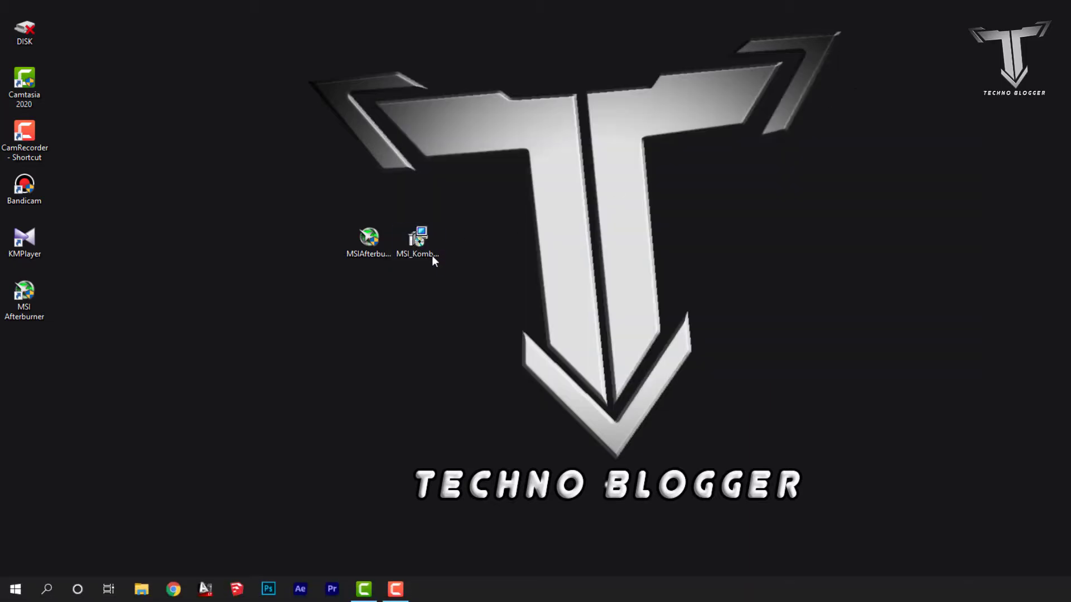
Install MSI Kombustor 4.1.7 from the desktop with the license accepted and default options, finishing the setup without launching it
double_click(434, 235)
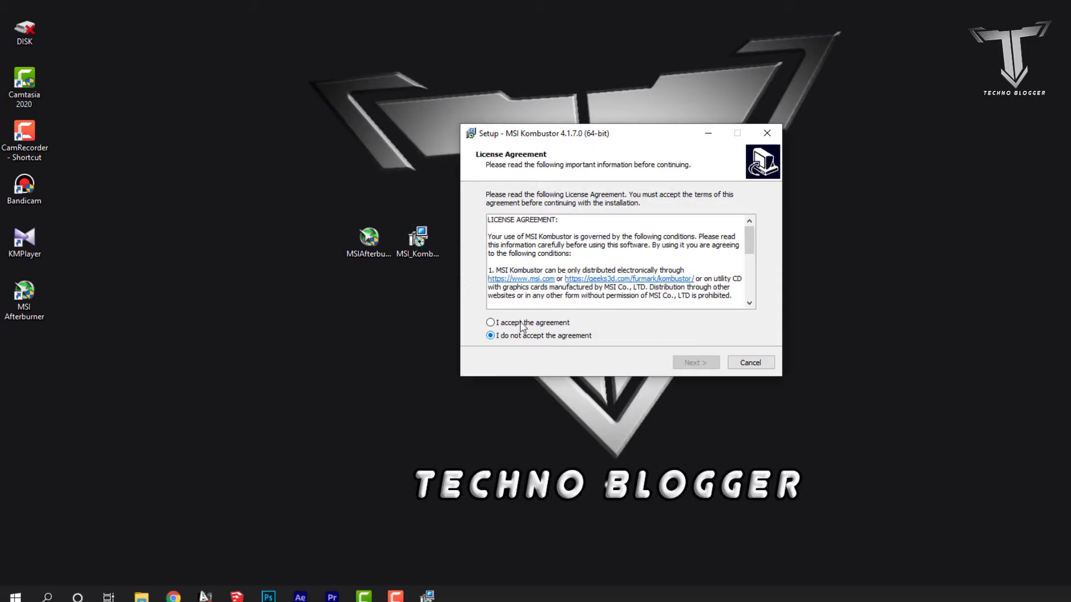
left_click(525, 323)
left_click(686, 363)
left_click(687, 362)
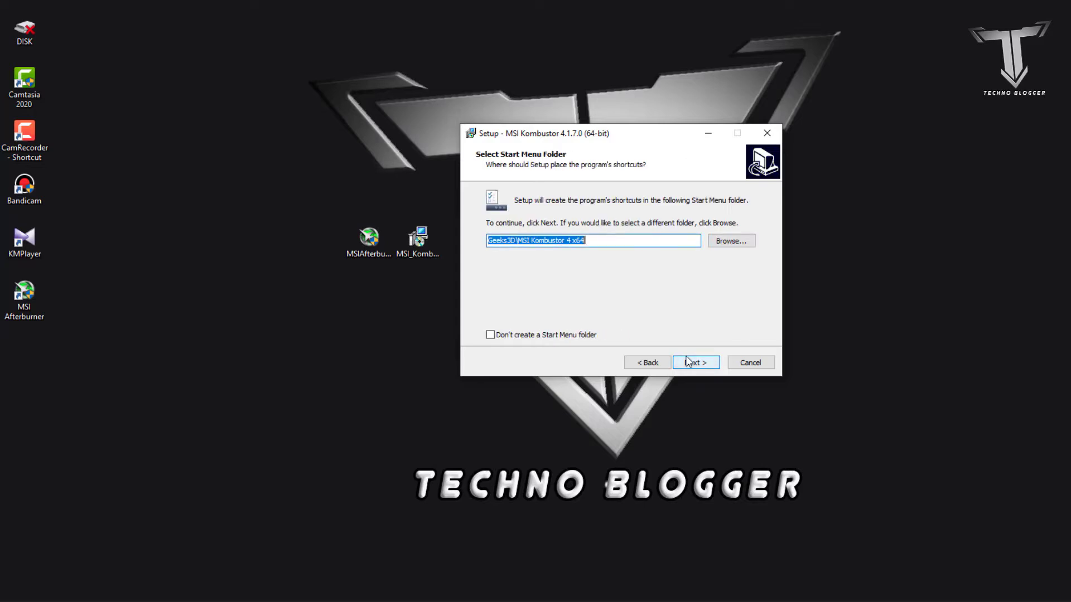
left_click(687, 362)
left_click(687, 363)
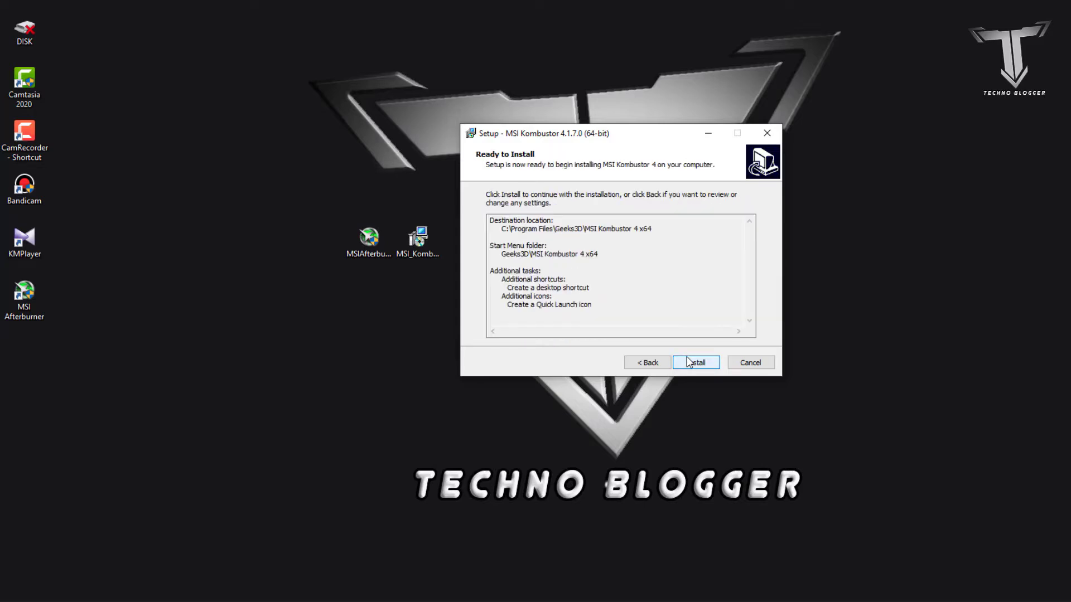
left_click(687, 363)
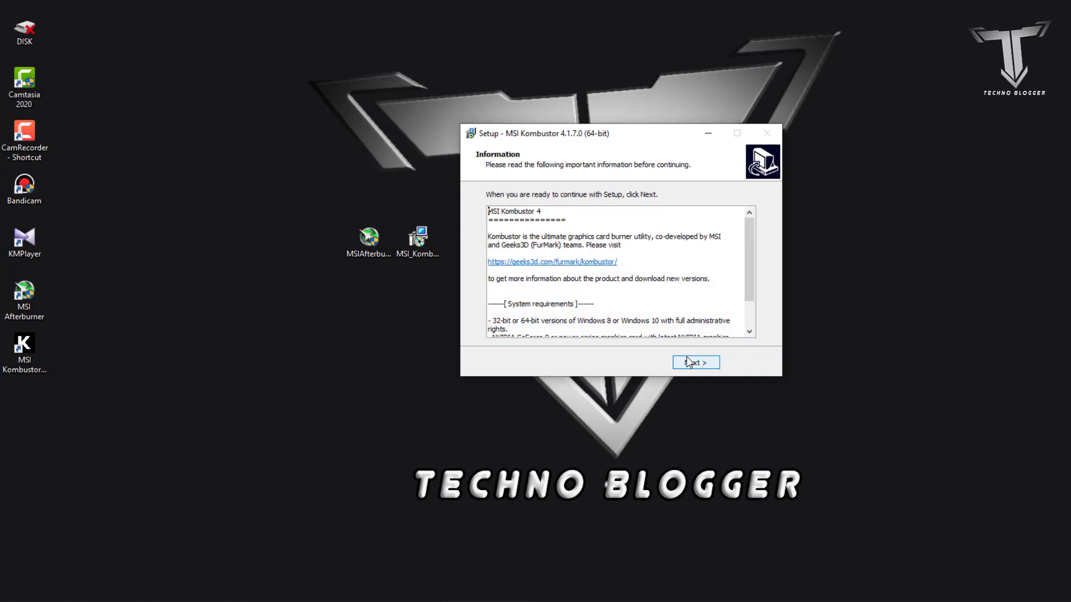
left_click(698, 367)
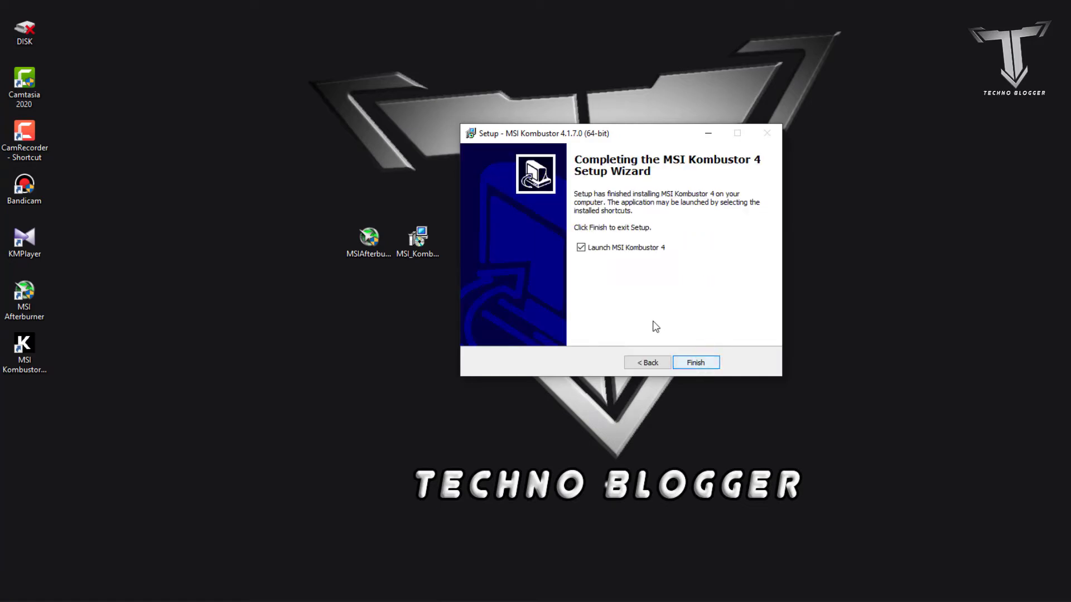
left_click(623, 254)
left_click(693, 363)
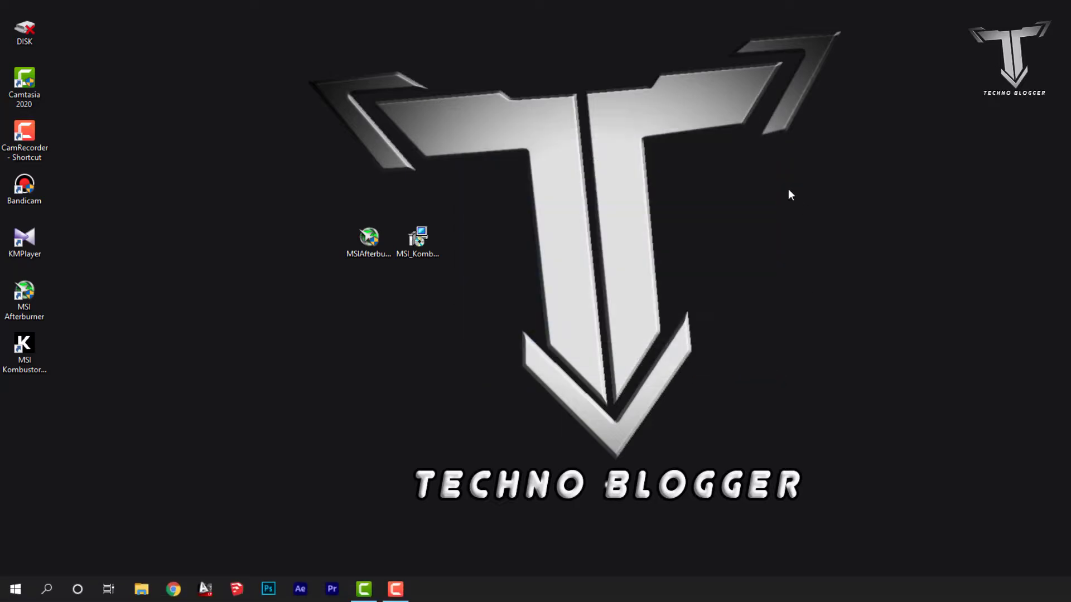
right_click(789, 189)
left_click(813, 231)
right_click(754, 217)
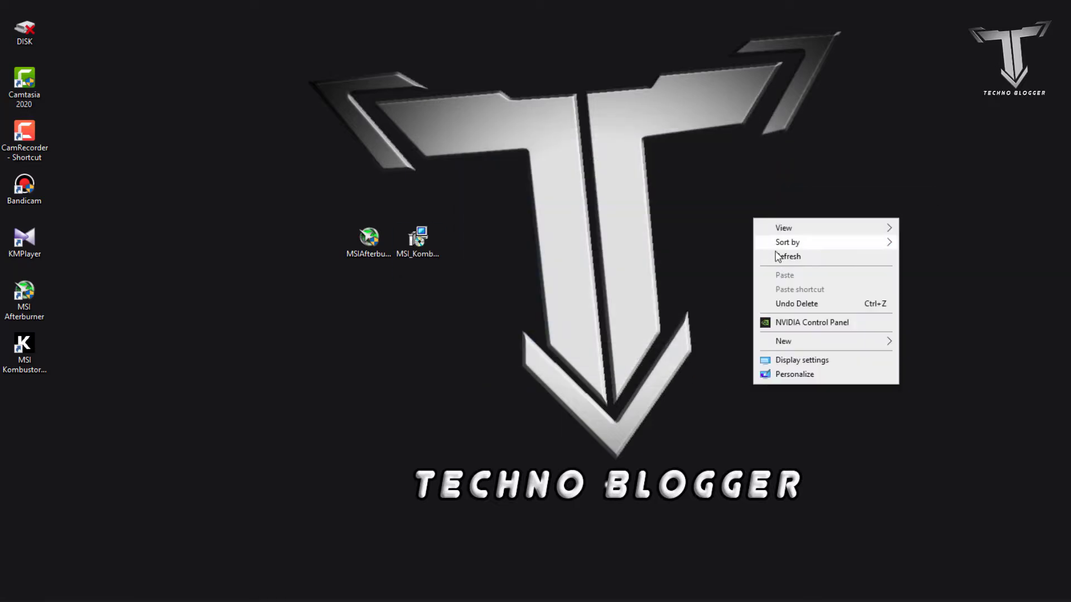
left_click(780, 257)
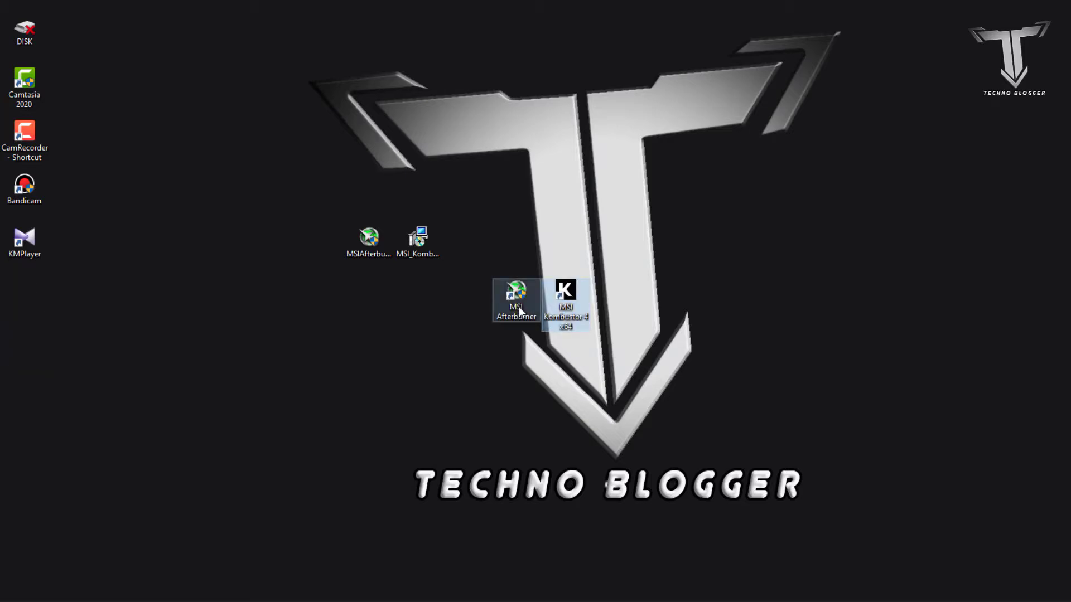
Place the MSI Afterburner and MSI Kombustor shortcuts in the middle of the desktop and launch MSI Afterburner
left_click(519, 307)
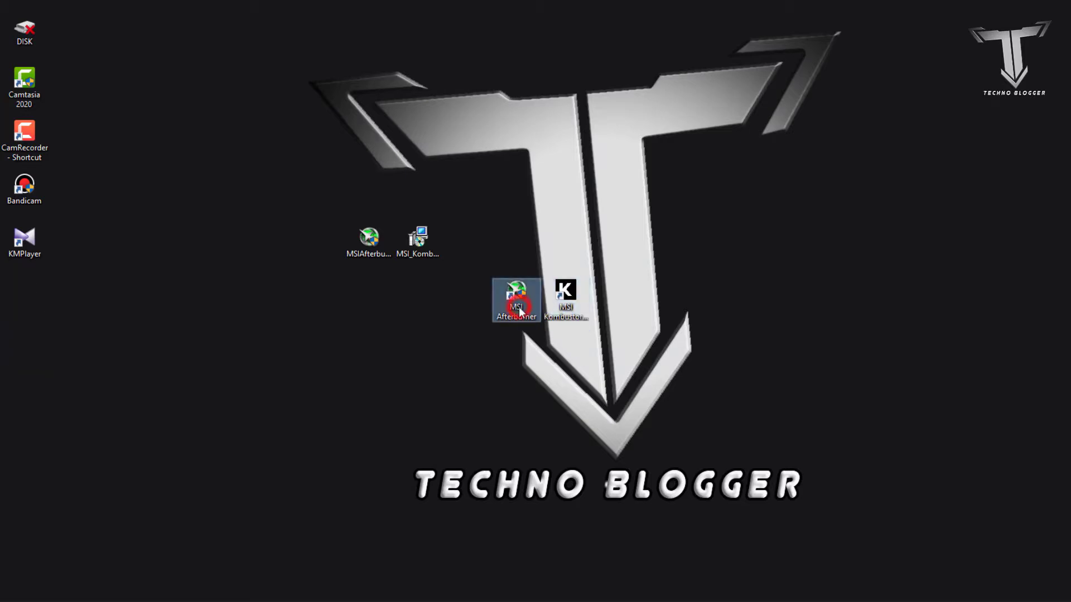
double_click(521, 315)
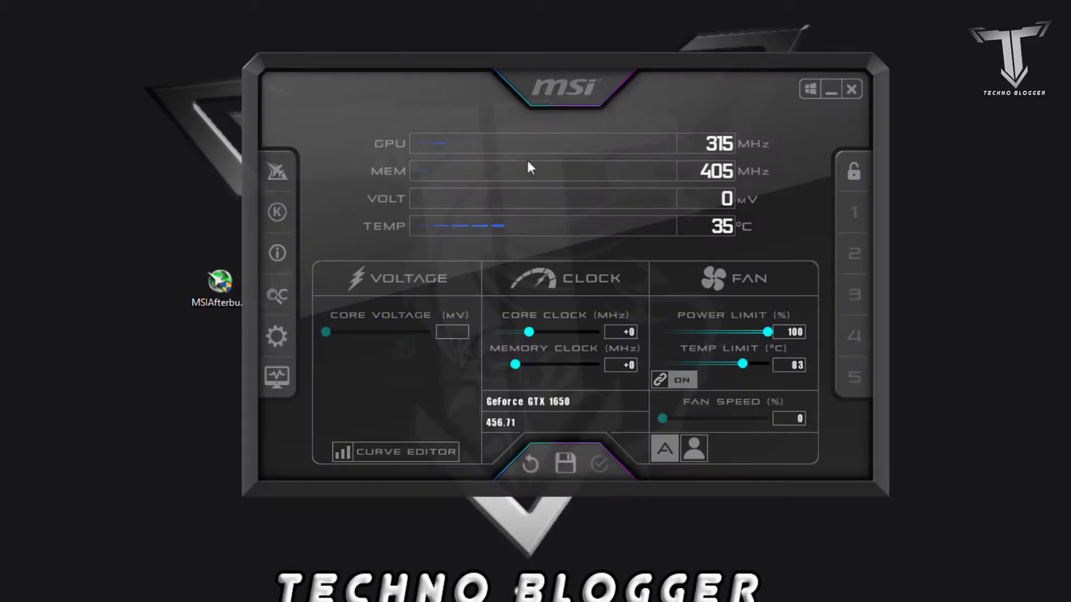
left_click_drag(556, 84, 548, 82)
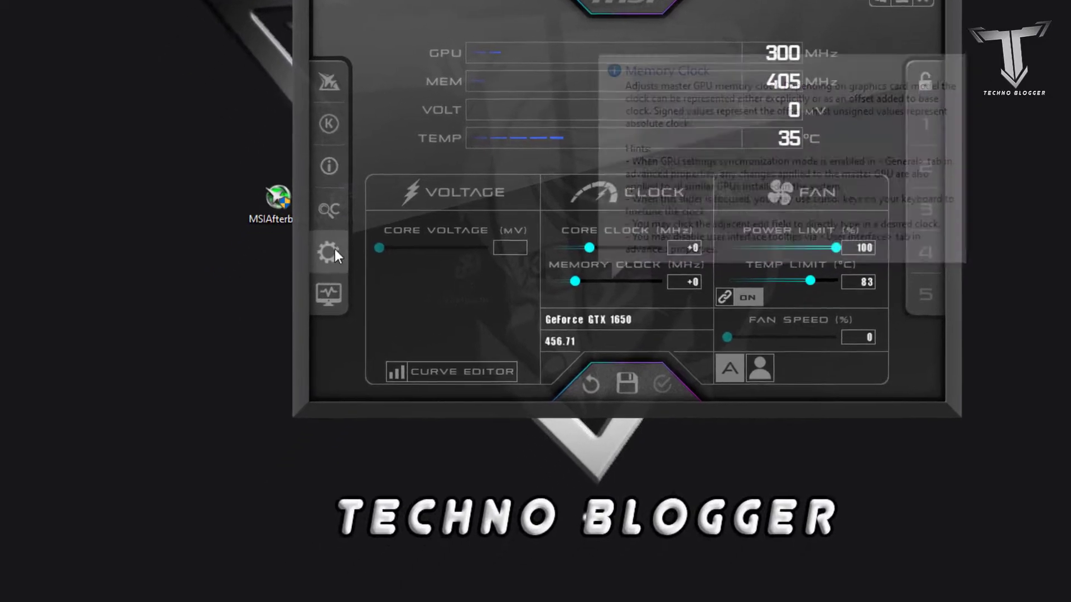
Enable Start with Windows in Afterburner's general properties and apply the settings
left_click(329, 252)
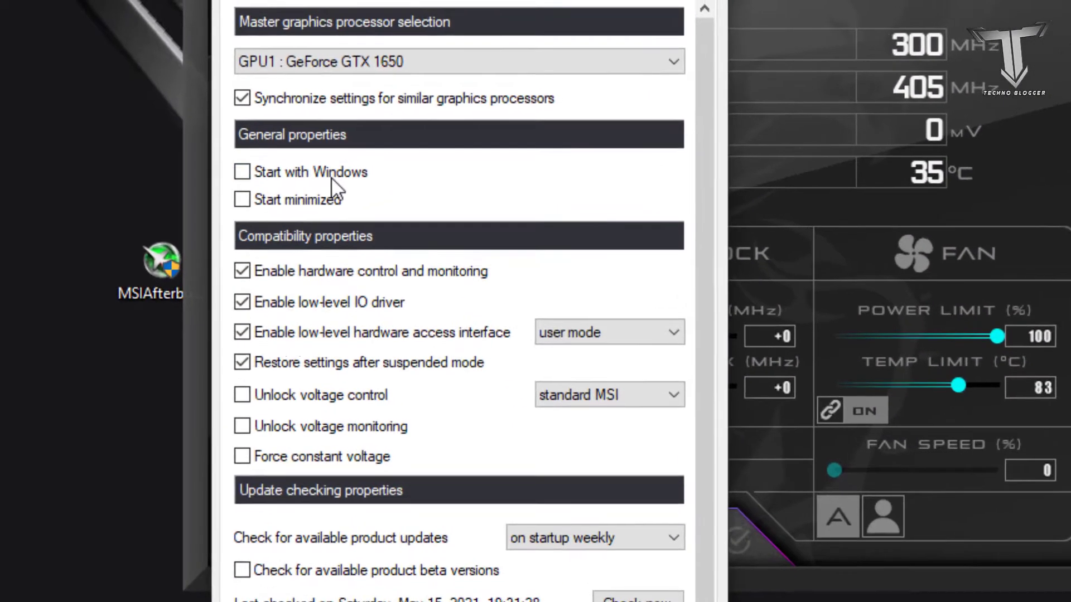
left_click(407, 102)
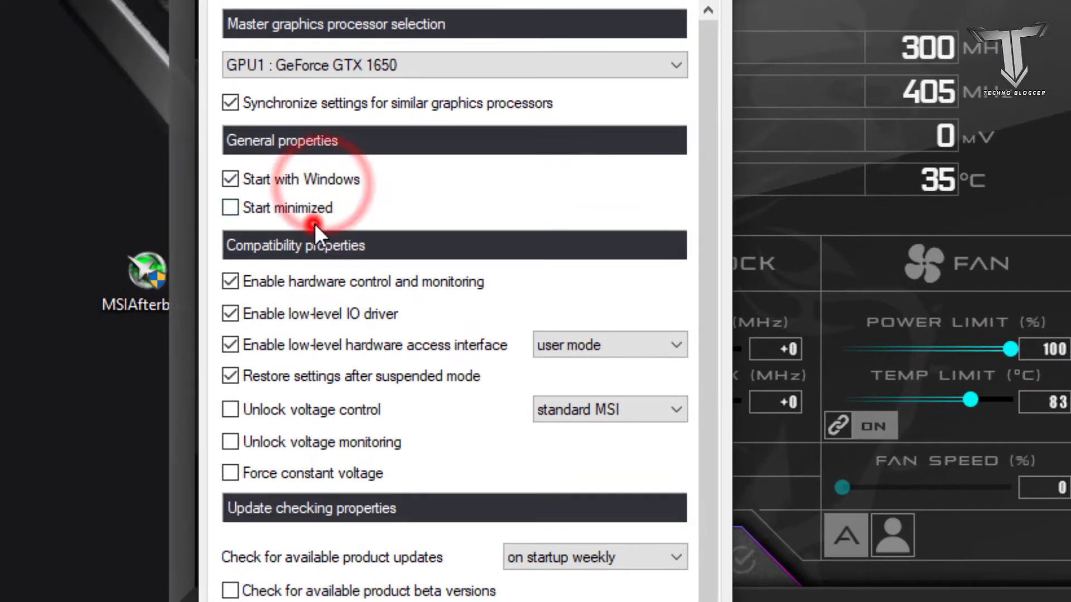
left_click(251, 200)
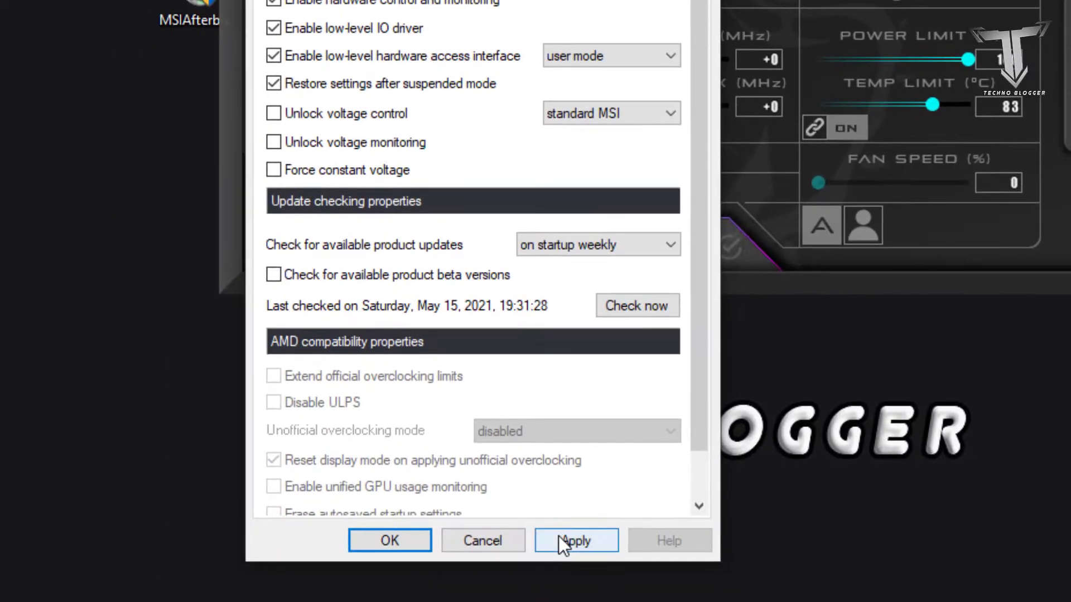
left_click(558, 537)
left_click(418, 539)
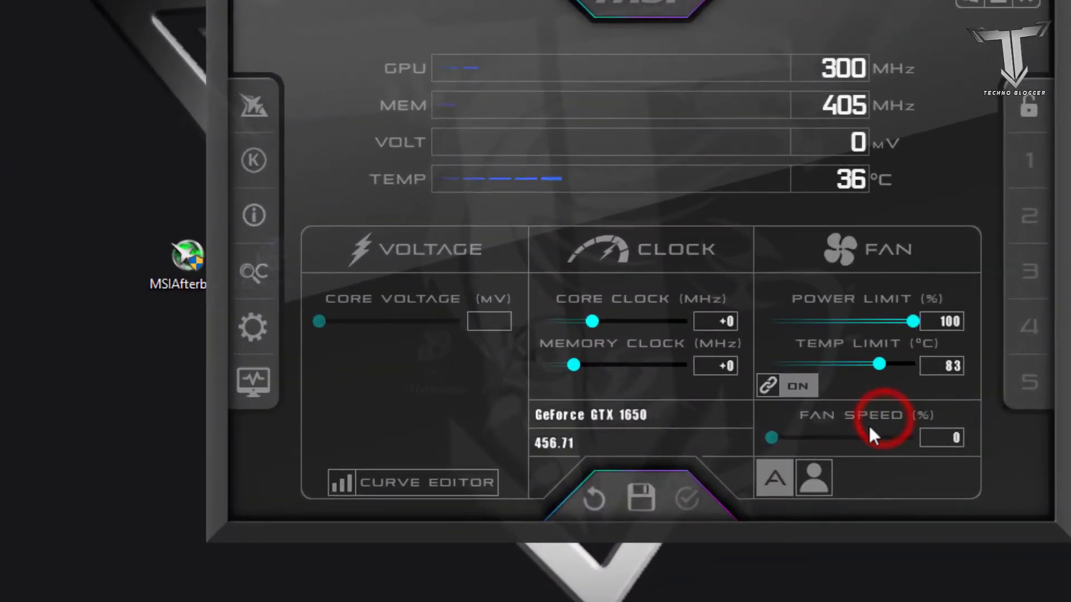
Turn off automatic fan control and raise the fan speed to 100 %
left_click(776, 482)
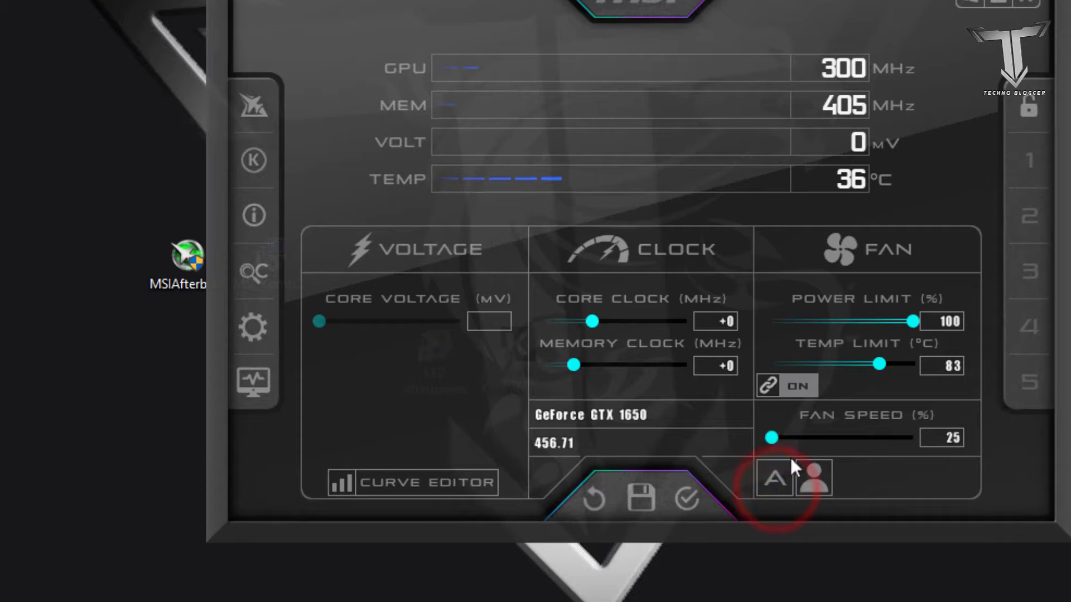
left_click(799, 437)
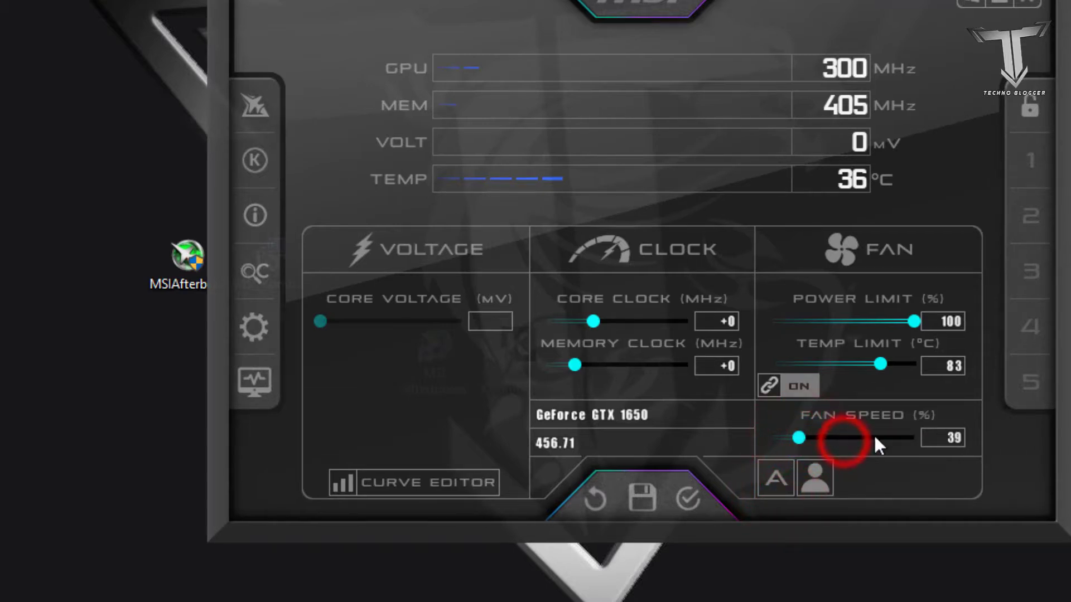
left_click_drag(870, 435, 930, 432)
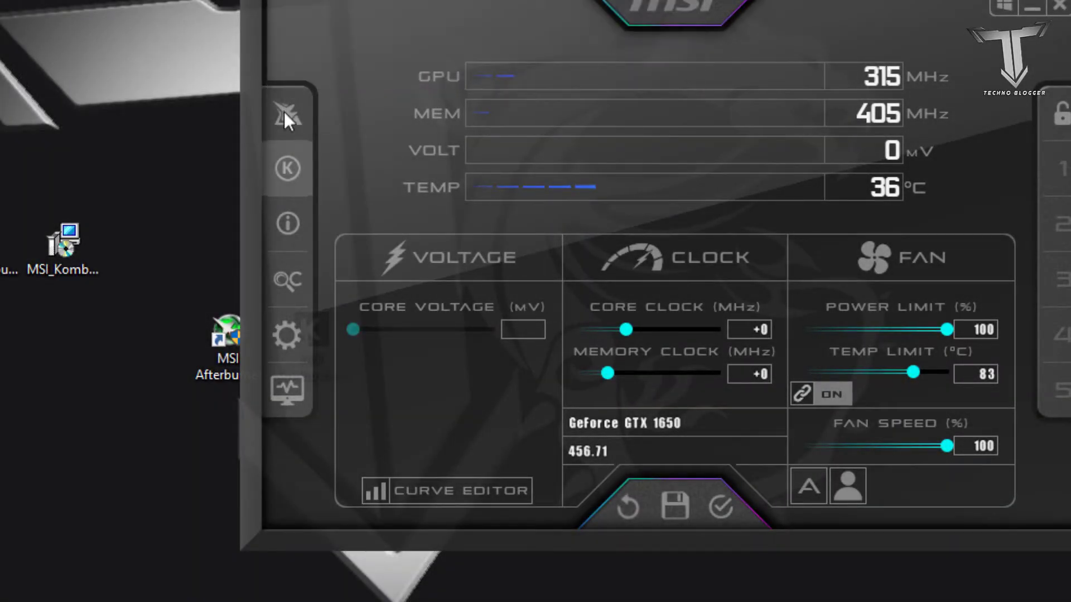
Launch MSI Kombustor from Afterburner, run the (GL) msi-01 stress test at 1280x720 and narrow its window
mouse_move(284, 145)
left_click(285, 166)
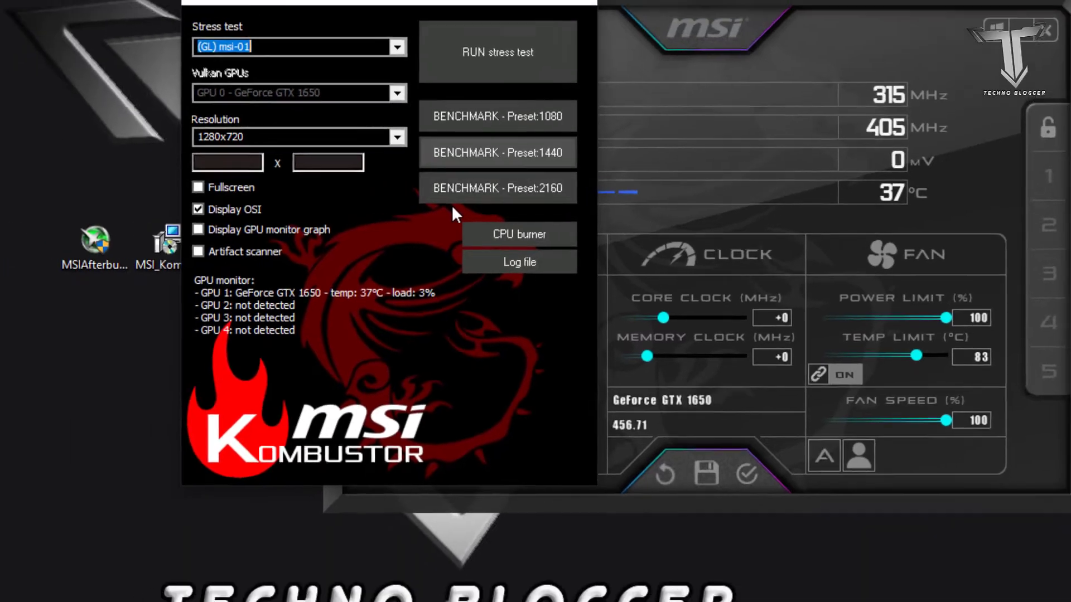
left_click(509, 57)
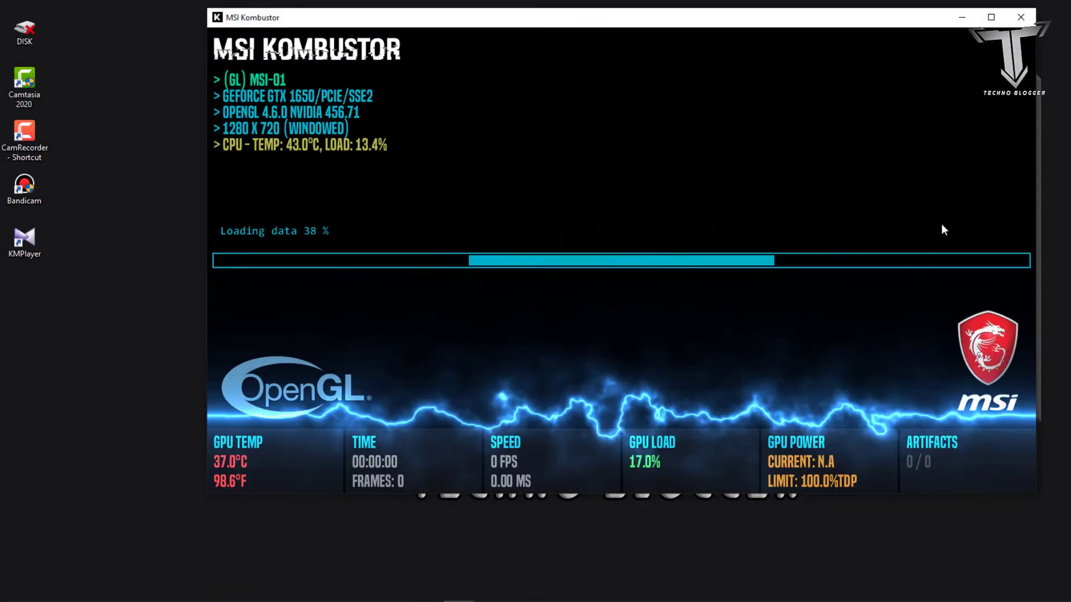
left_click_drag(1036, 256, 569, 324)
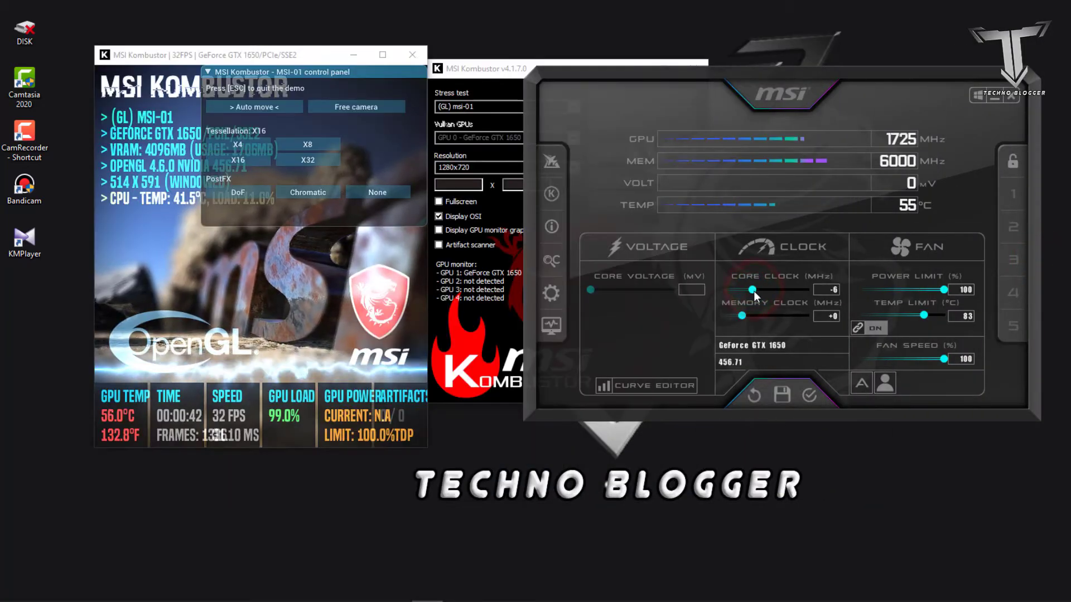
Raise the core clock offset to +29 MHz and the temperature limit to 89 °C while the stress test runs
left_click(755, 290)
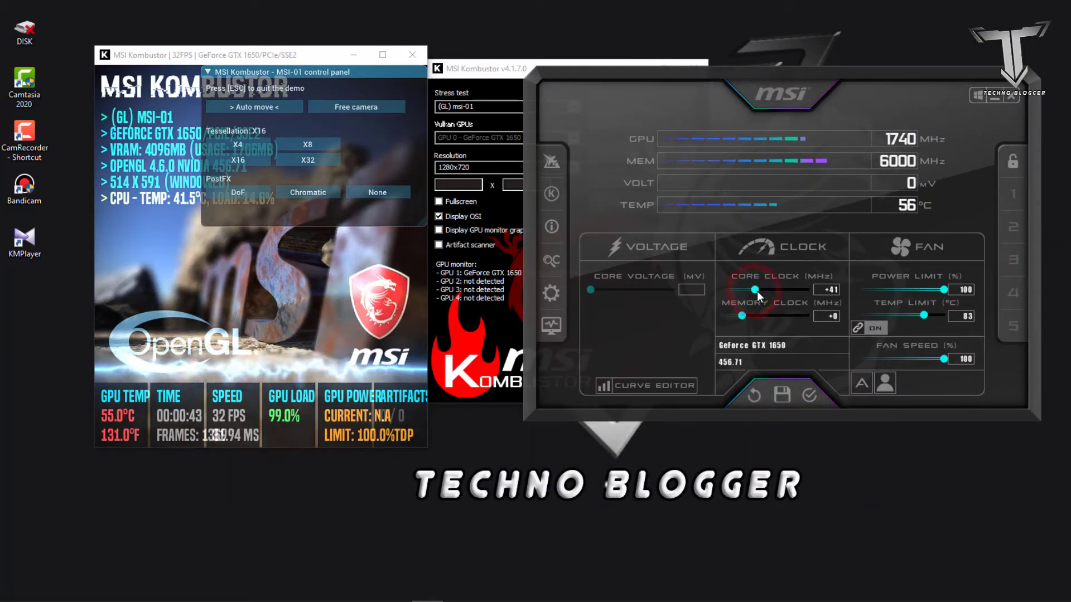
left_click_drag(757, 291, 756, 291)
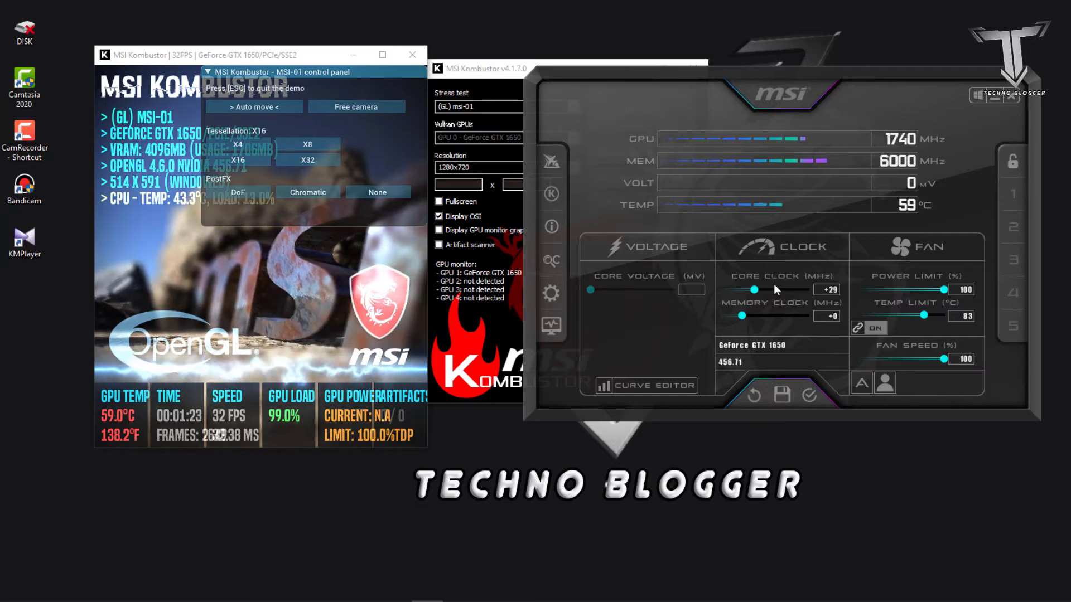
left_click_drag(923, 314, 951, 316)
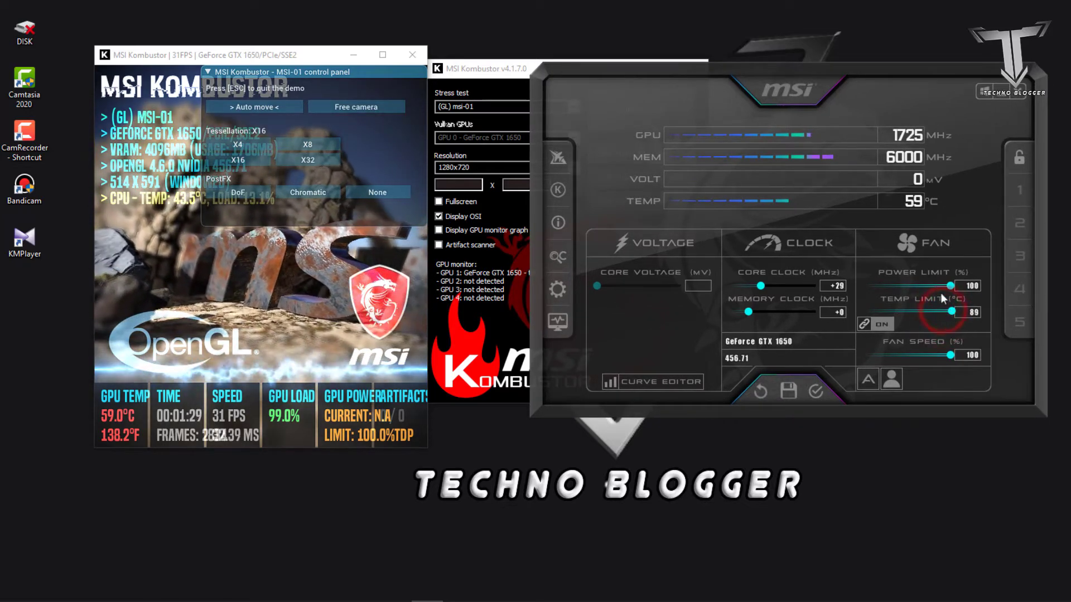
left_click_drag(815, 63, 809, 63)
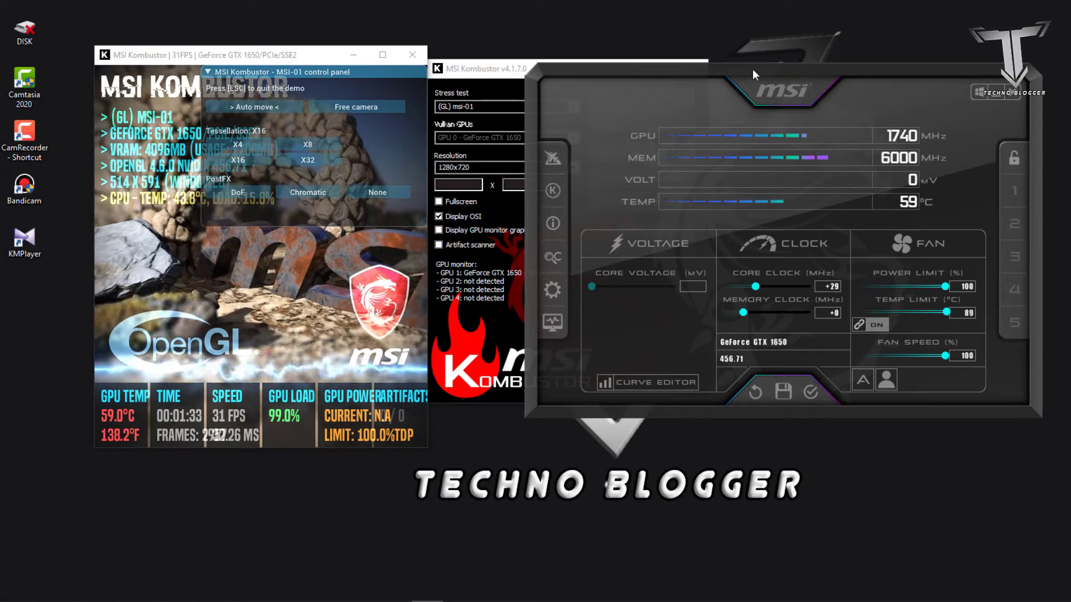
Reset the clock, temperature limit and fan settings in Afterburner to their defaults
left_click_drag(752, 68, 704, 73)
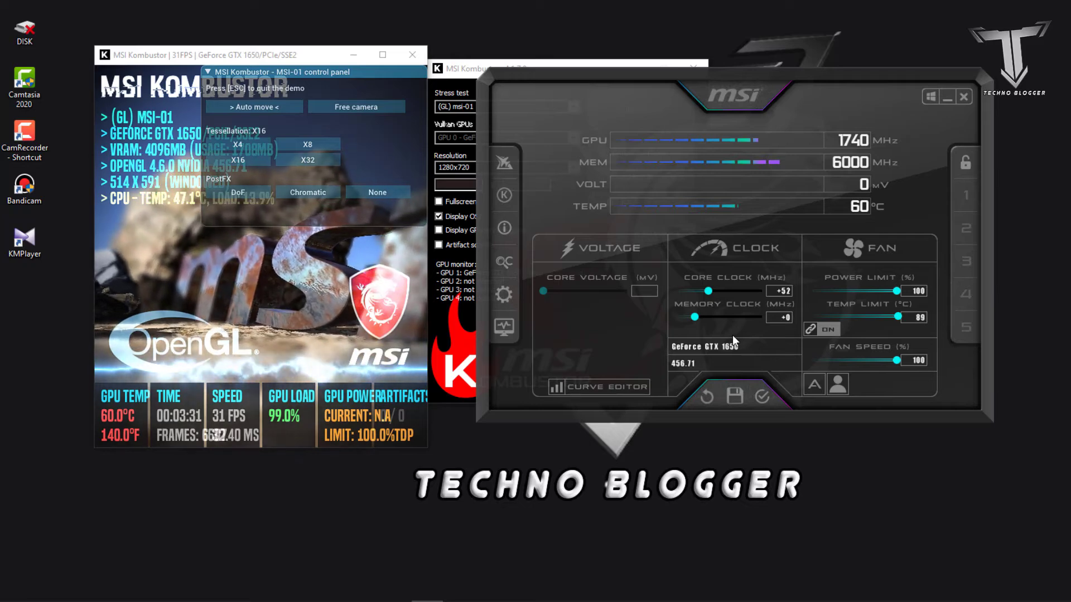
left_click(707, 333)
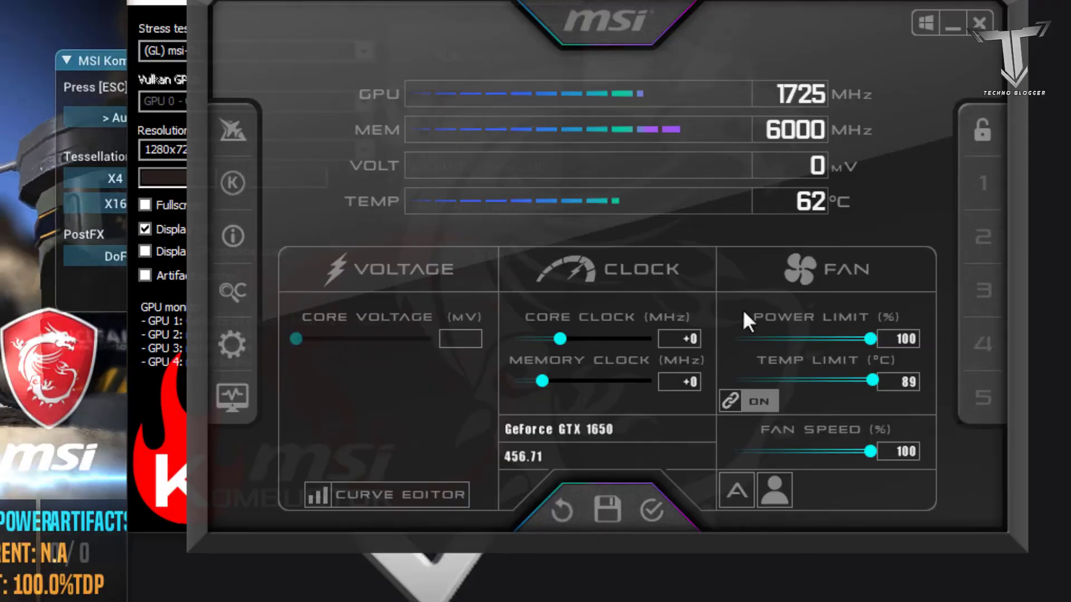
left_click(561, 510)
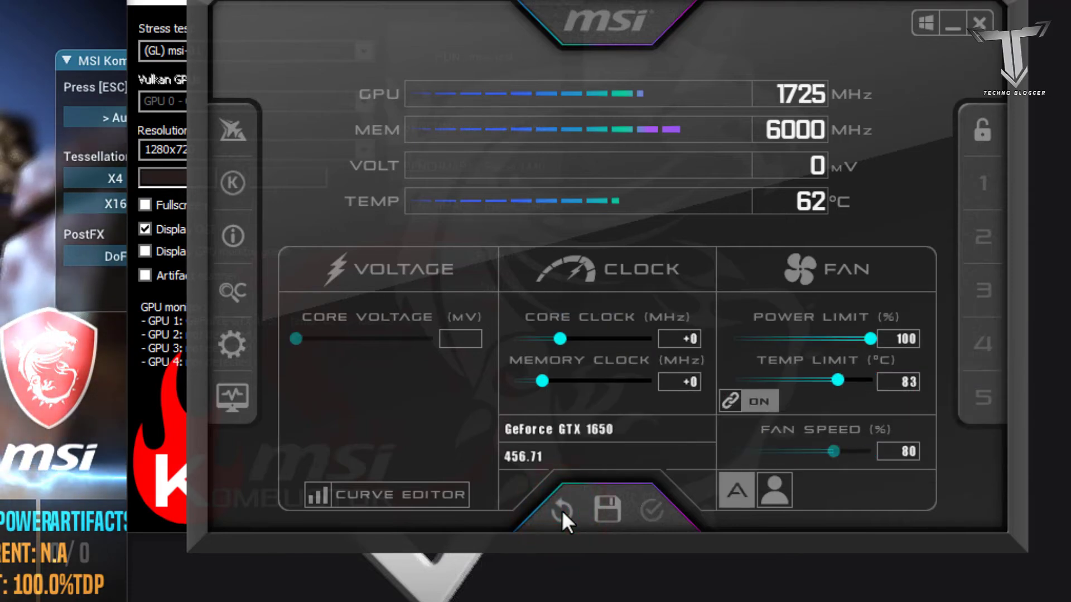